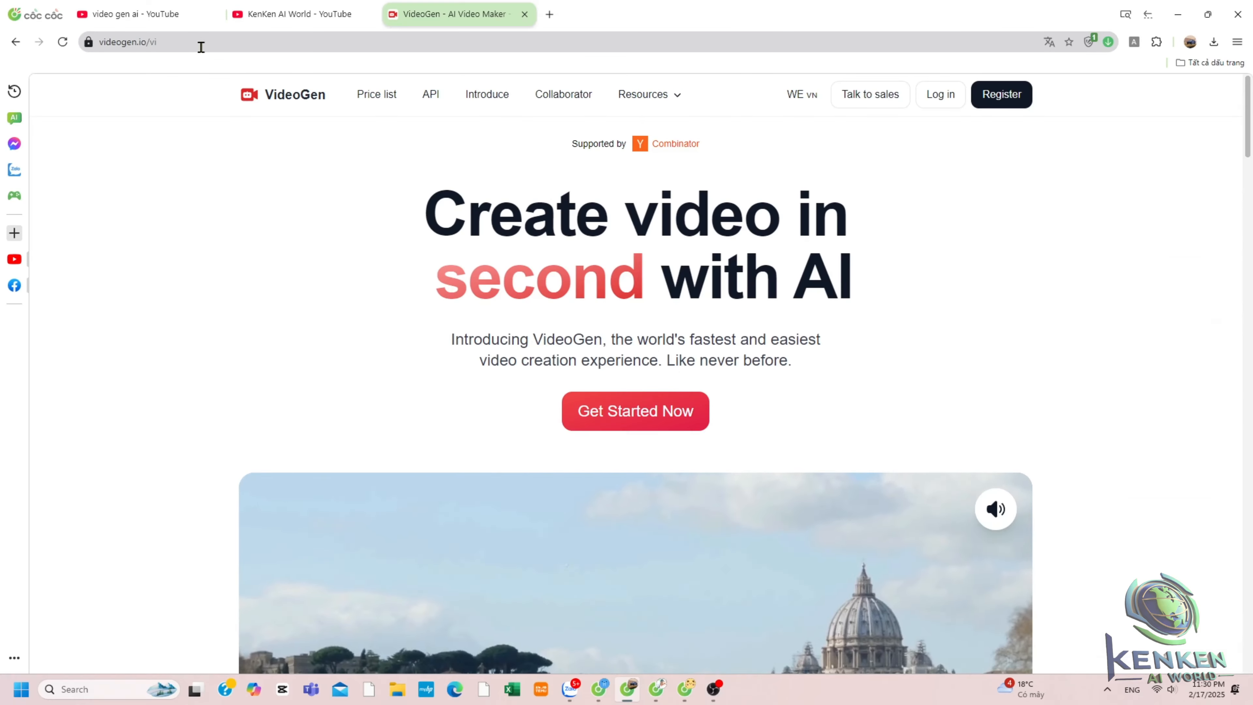
Scroll through the VideoGen landing page to review its features.
{"action": "scroll", "coordinate": [474, 208], "scroll_direction": "down", "scroll_amount": 10}
{"action": "scroll", "coordinate": [481, 229], "scroll_direction": "down", "scroll_amount": 2}
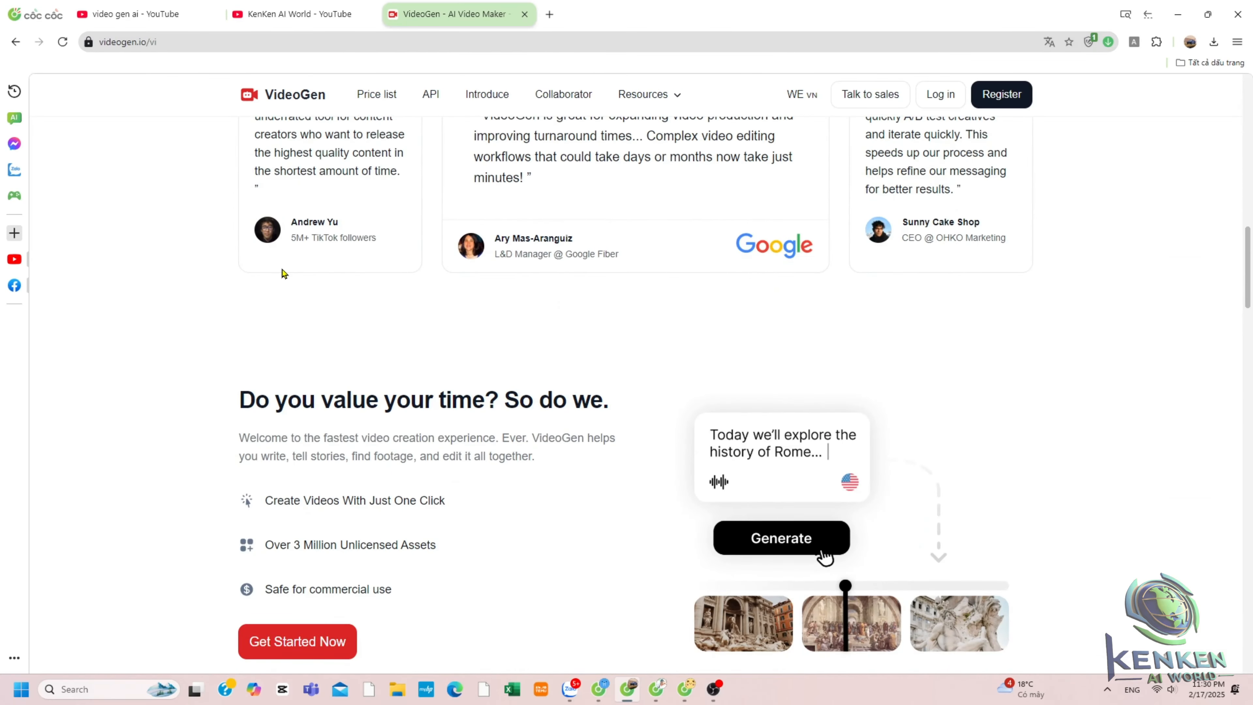
{"action": "scroll", "coordinate": [678, 292], "scroll_direction": "down", "scroll_amount": 18}
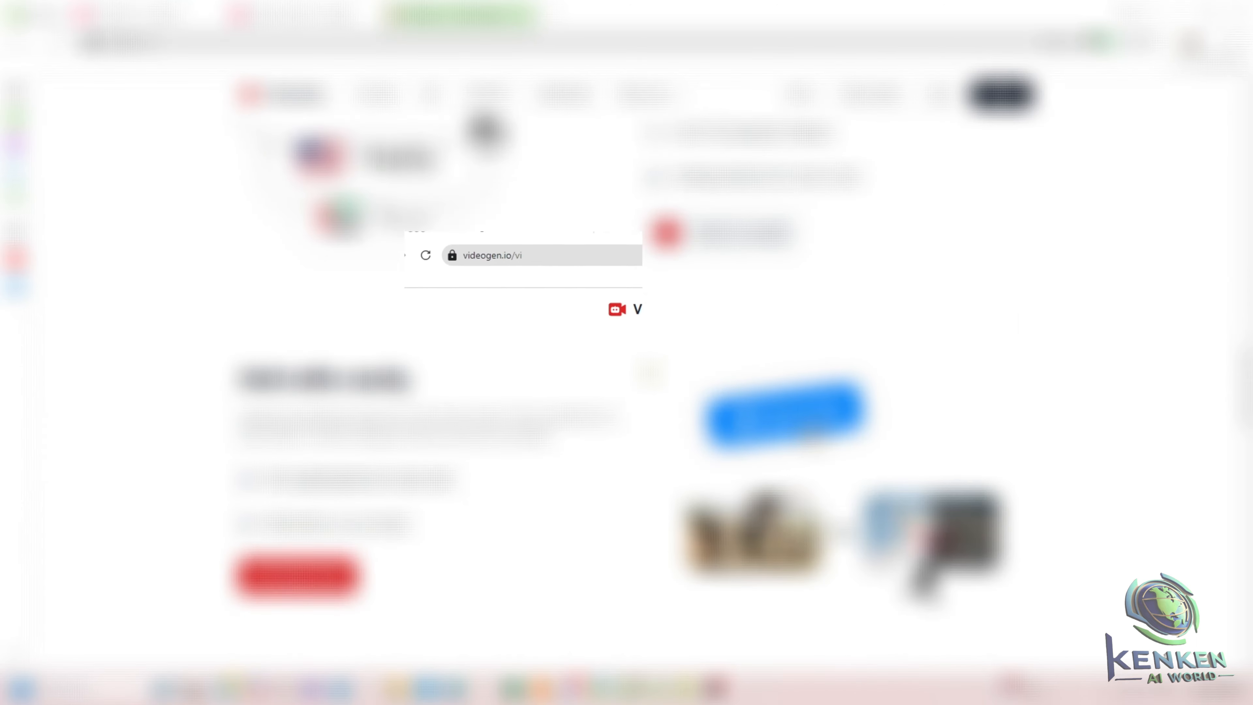
{"action": "scroll", "coordinate": [649, 368], "scroll_direction": "down", "scroll_amount": 6}
{"action": "scroll", "coordinate": [646, 369], "scroll_direction": "up", "scroll_amount": 2}
{"action": "scroll", "coordinate": [645, 369], "scroll_direction": "down", "scroll_amount": 15}
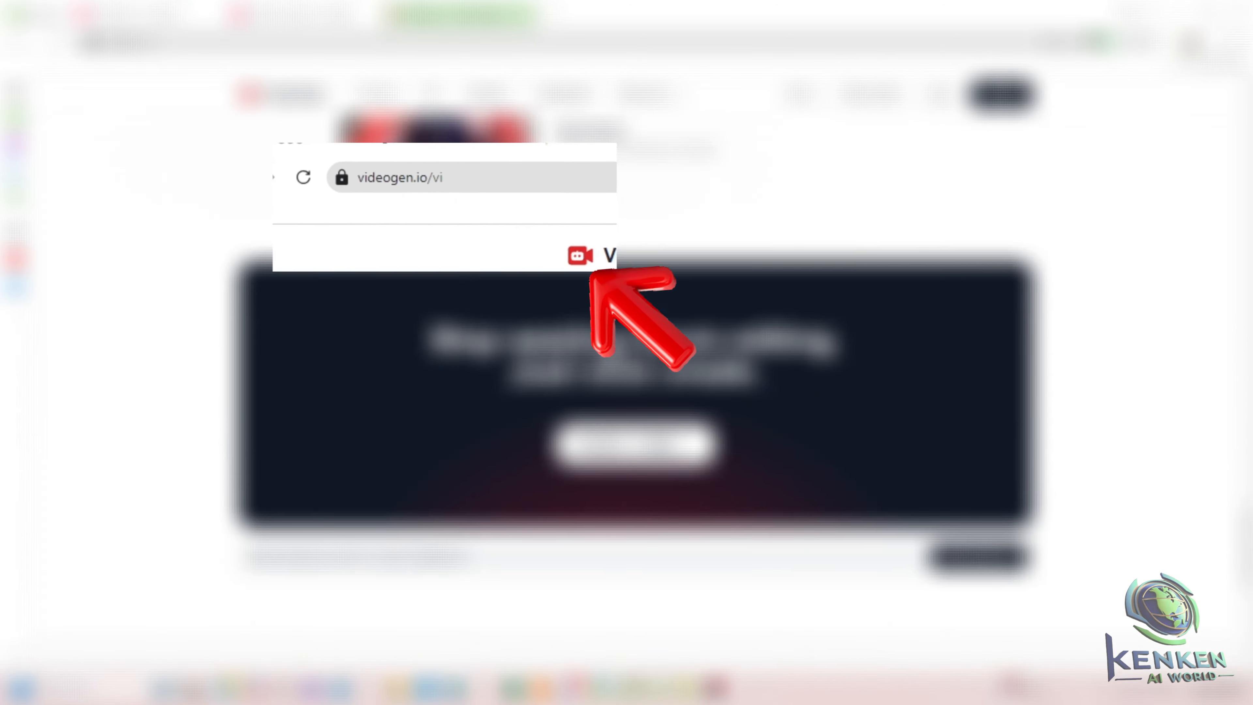
{"action": "scroll", "coordinate": [627, 395], "scroll_direction": "up", "scroll_amount": 10}
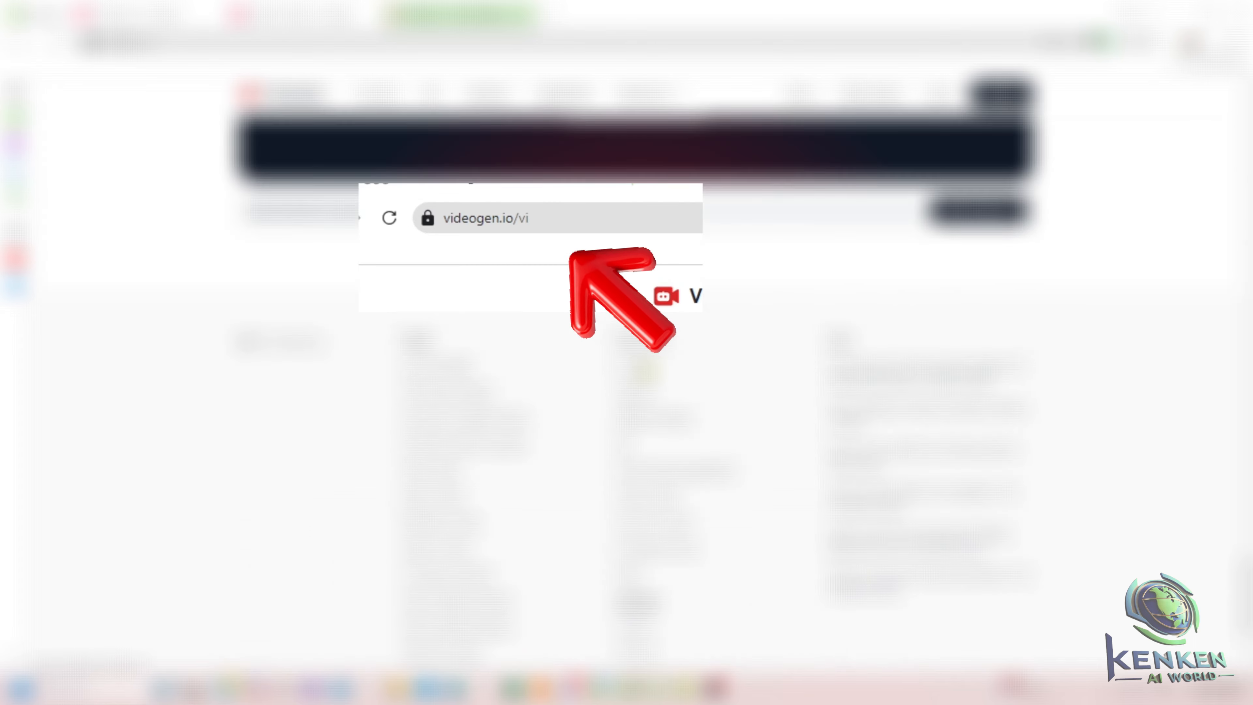
{"action": "scroll", "coordinate": [627, 395], "scroll_direction": "up", "scroll_amount": 10}
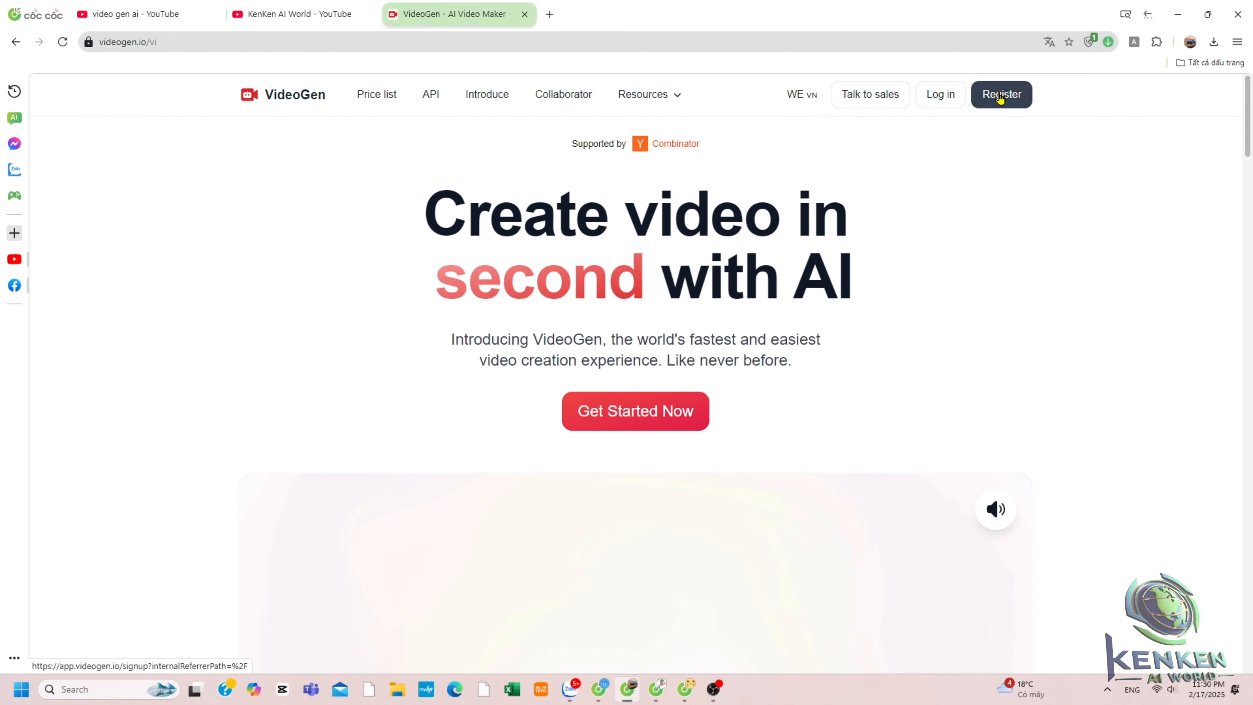
Open the registration page, translate it into English, and sign up by continuing with Google.
{"action": "left_click", "coordinate": [999, 97]}
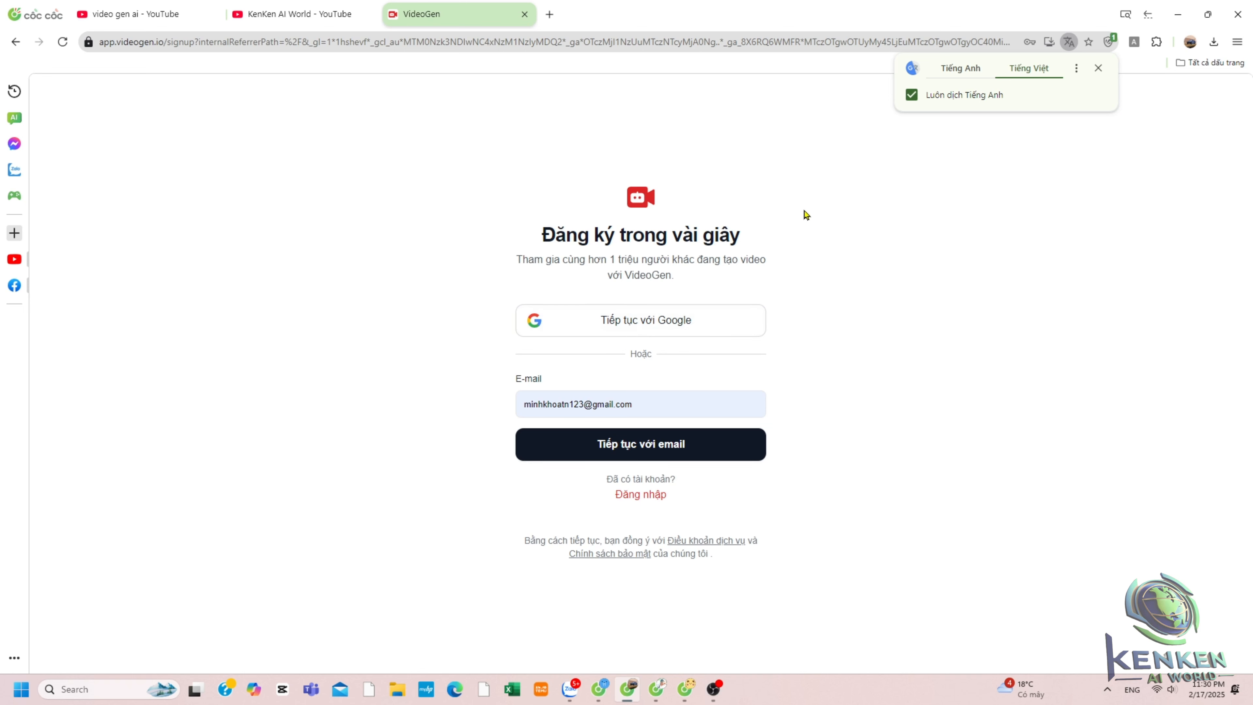
{"action": "left_click", "coordinate": [953, 73]}
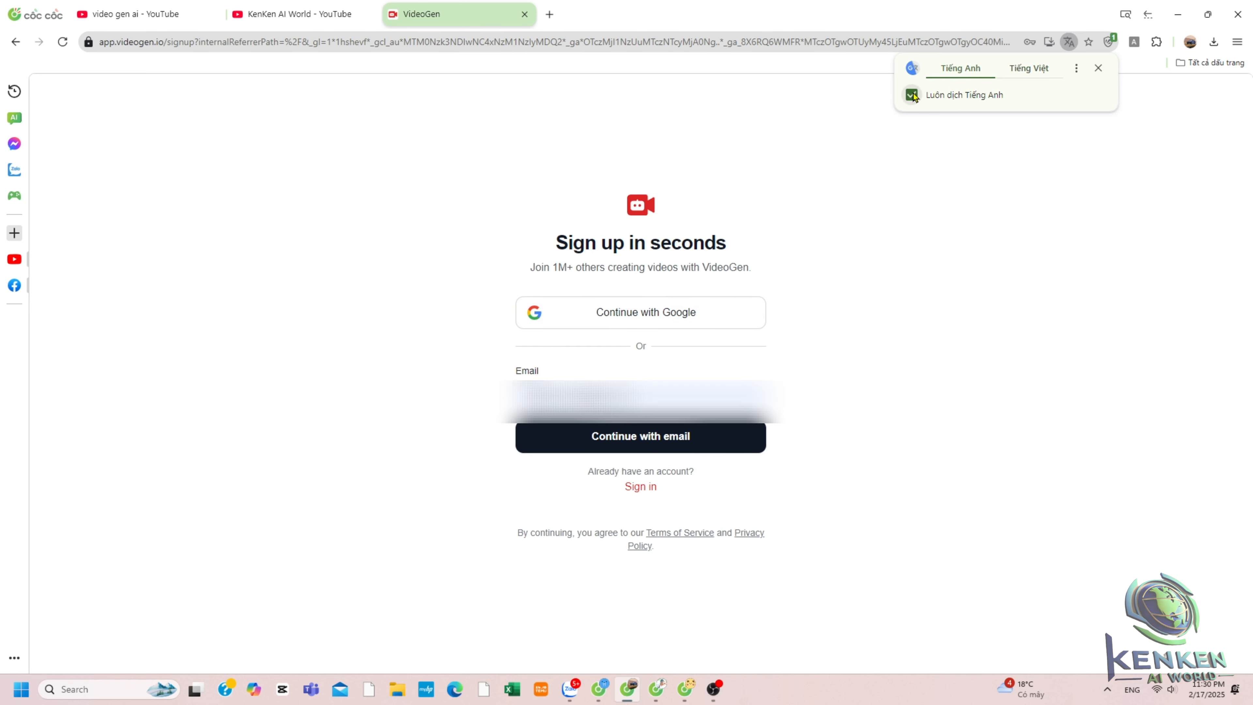
{"action": "left_click", "coordinate": [922, 159]}
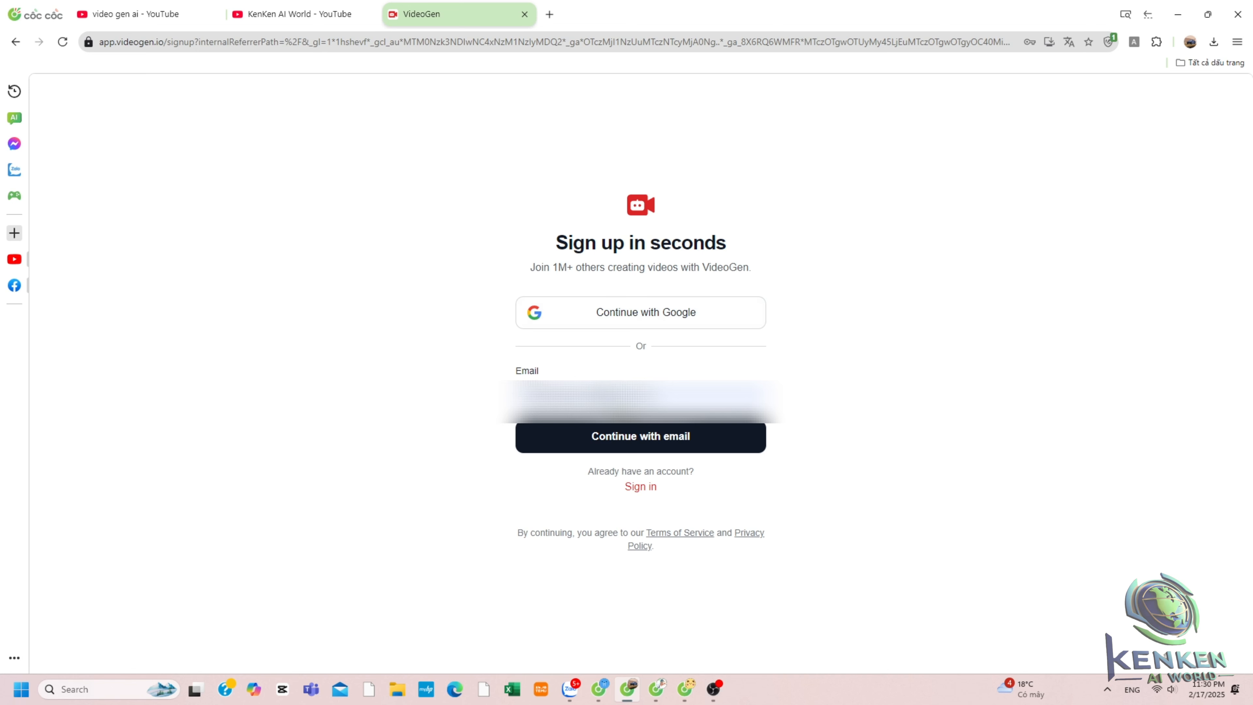
{"action": "left_click", "coordinate": [655, 313]}
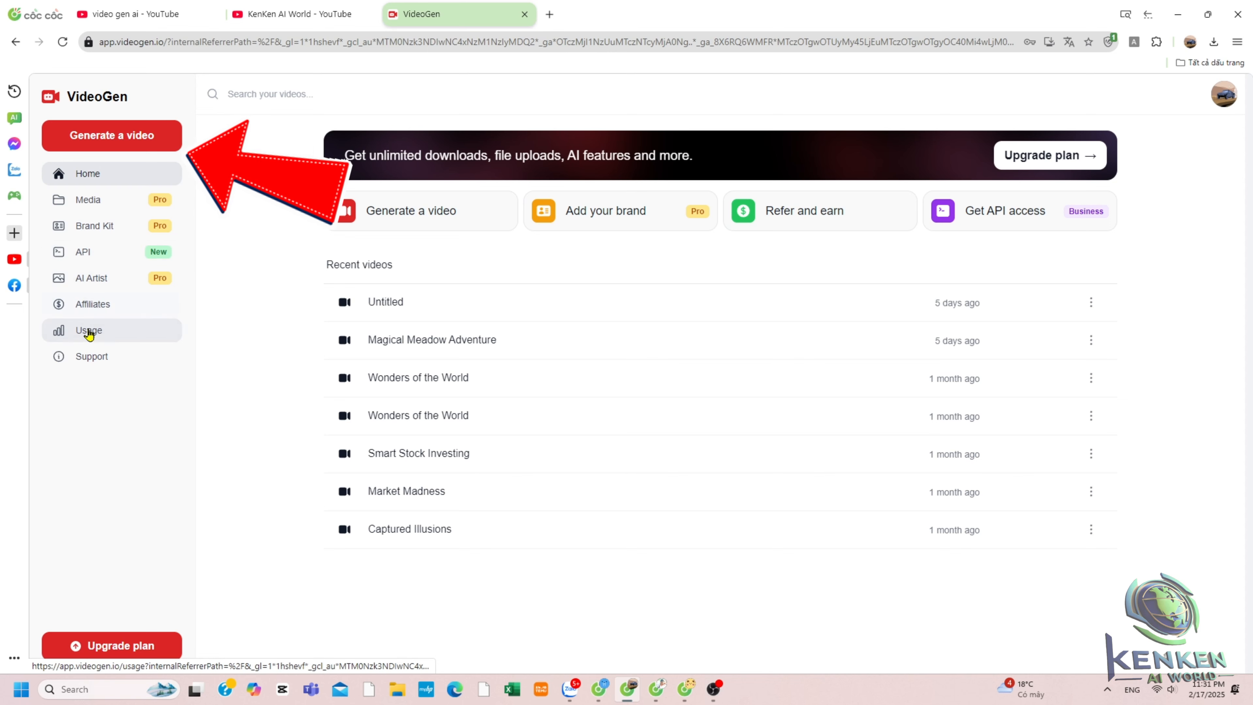
Start generating a new video and open the AI Voice options to browse the available voices.
{"action": "left_click", "coordinate": [103, 137]}
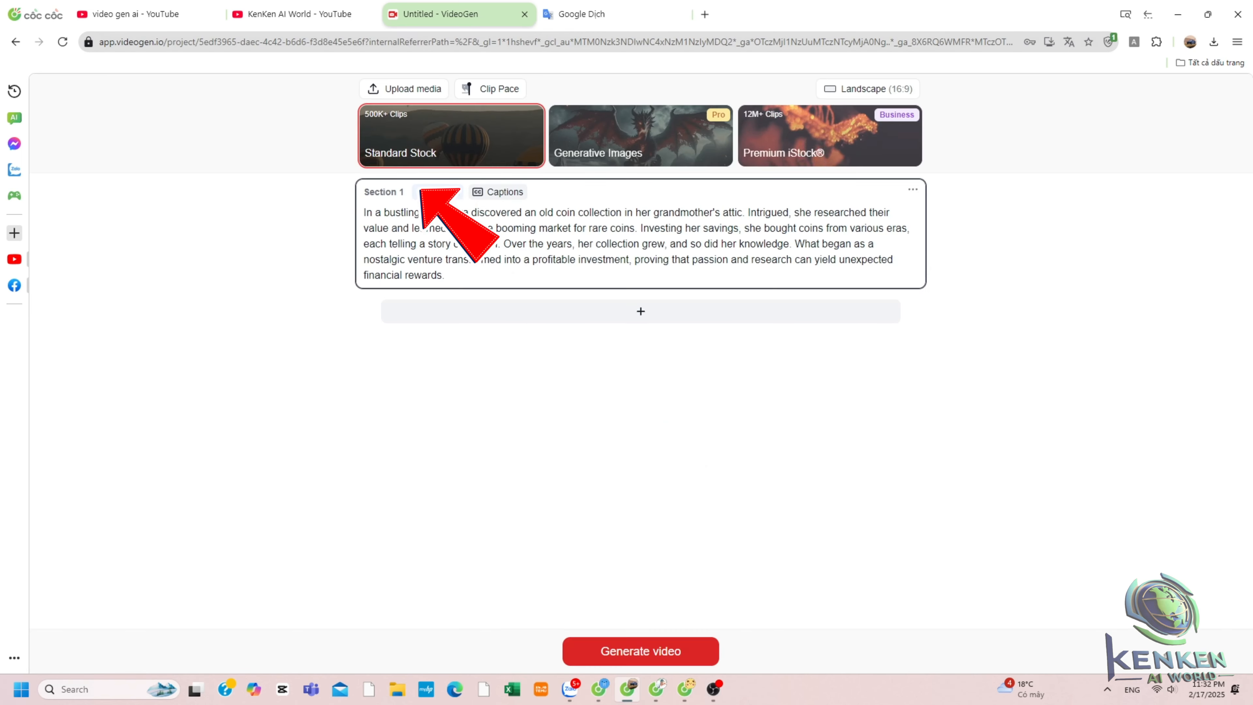
{"action": "left_click", "coordinate": [446, 195]}
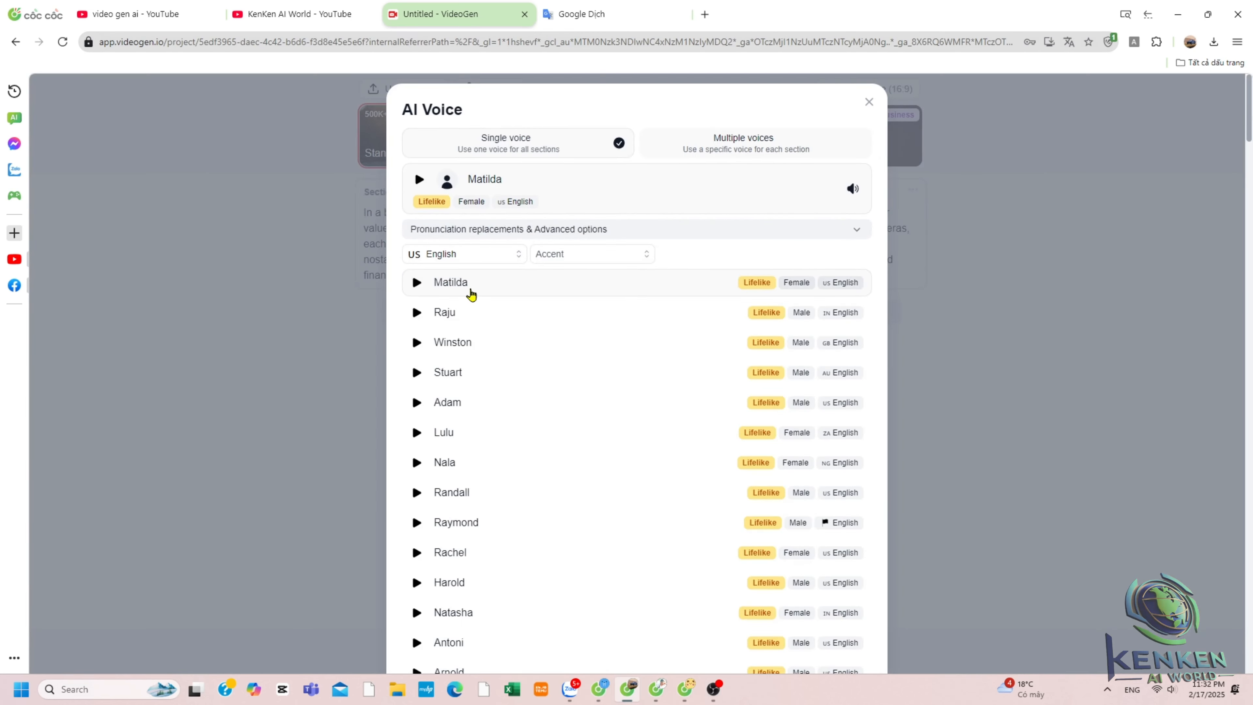
{"action": "scroll", "coordinate": [472, 294], "scroll_direction": "down", "scroll_amount": 6}
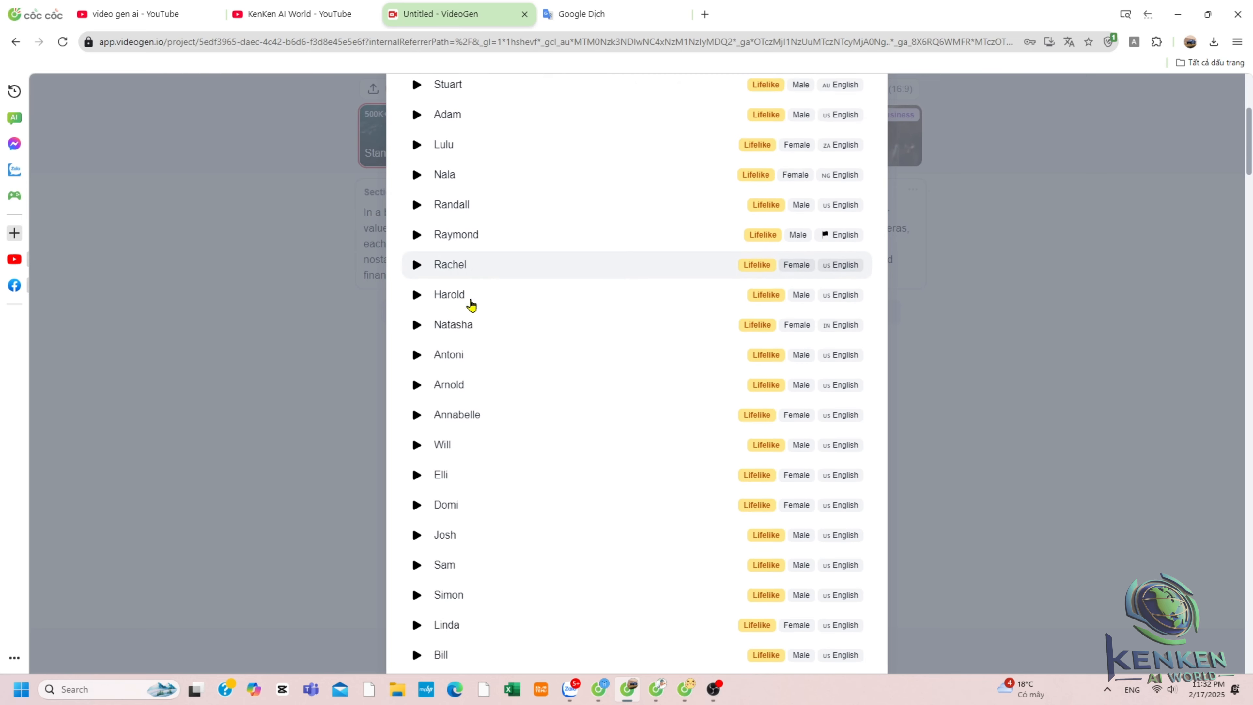
{"action": "scroll", "coordinate": [471, 303], "scroll_direction": "down", "scroll_amount": 20}
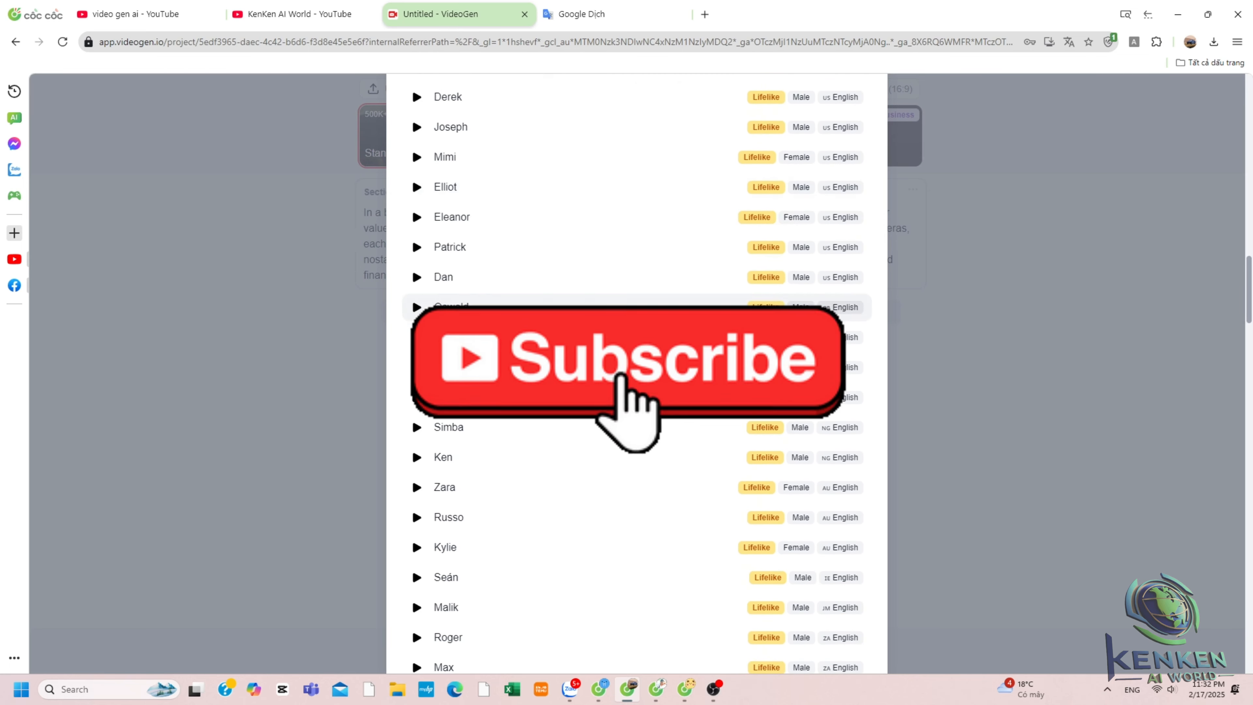
{"action": "scroll", "coordinate": [419, 296], "scroll_direction": "up", "scroll_amount": 20}
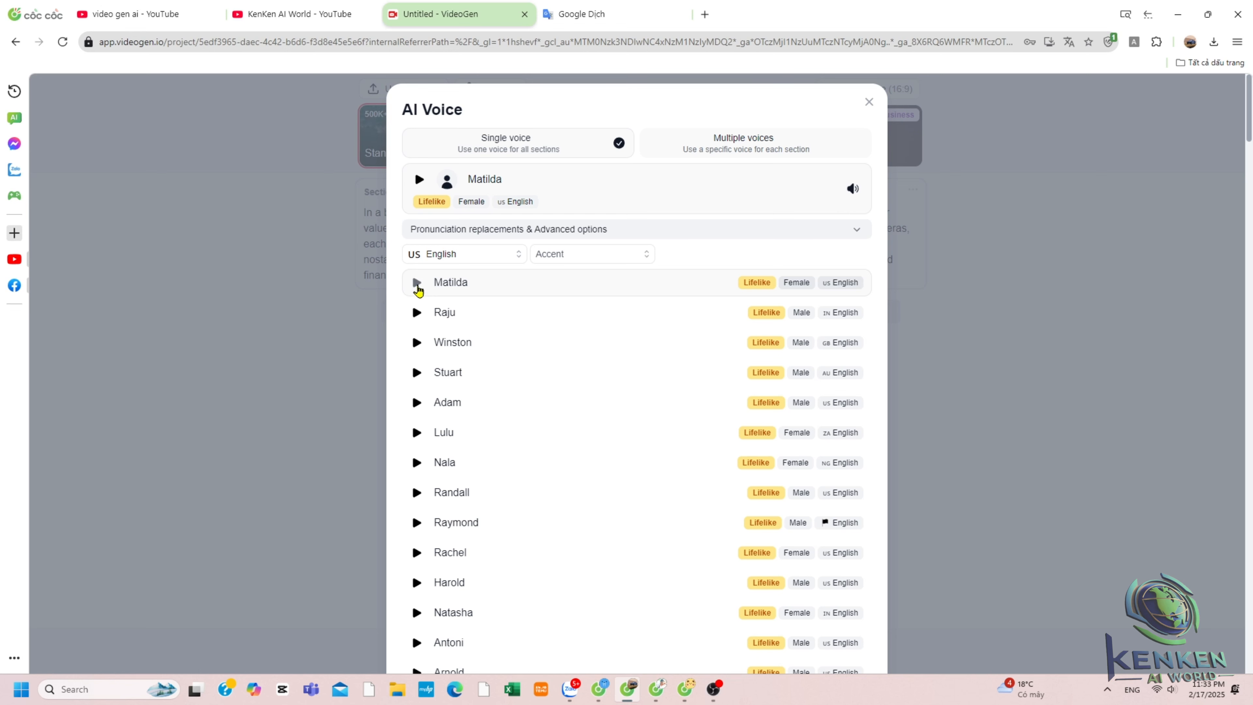
Preview the Stuart voice and select Adam as the single narration voice.
{"action": "left_click", "coordinate": [416, 373]}
{"action": "left_click", "coordinate": [417, 403]}
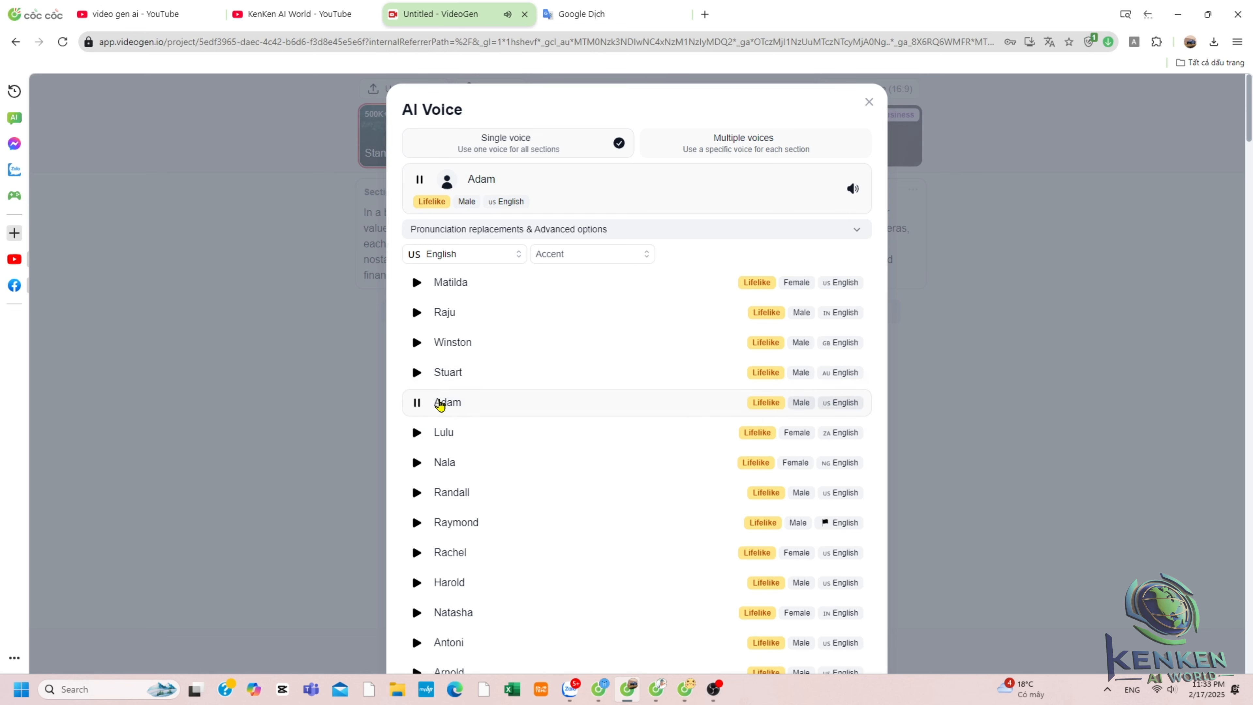
Browse the voice language list and the accent list without changing them.
{"action": "left_click", "coordinate": [495, 263]}
{"action": "scroll", "coordinate": [469, 345], "scroll_direction": "down", "scroll_amount": 5}
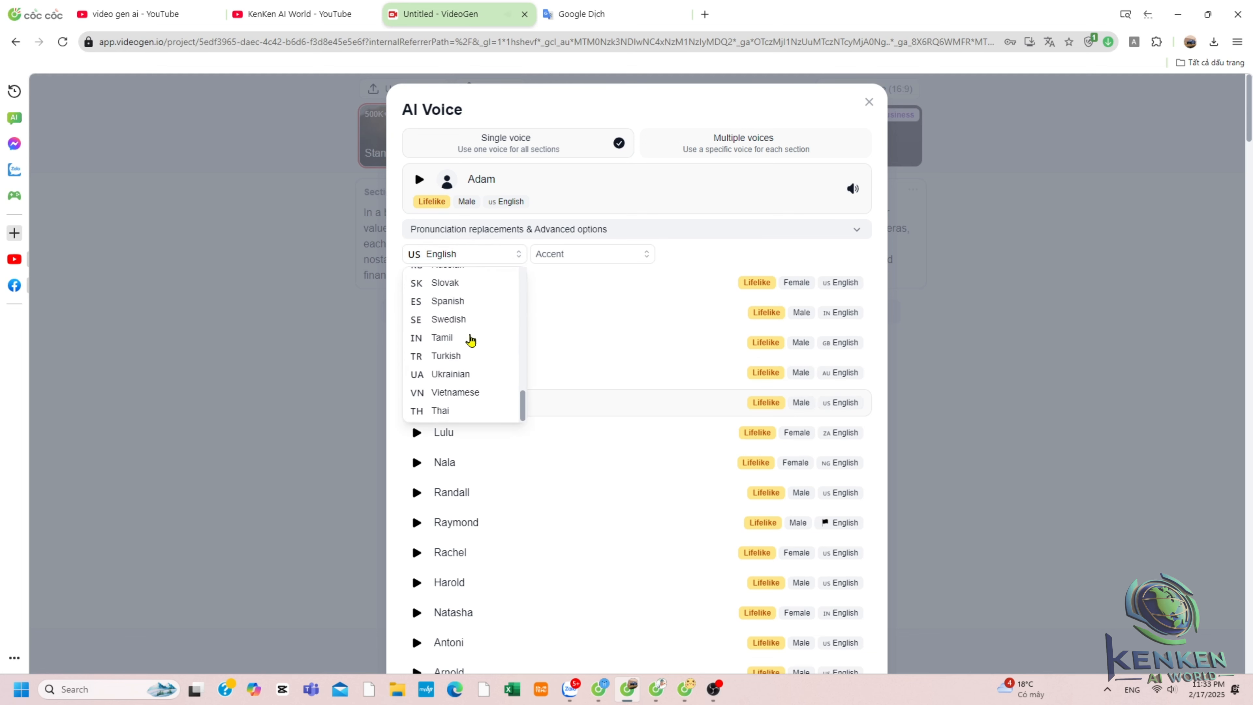
{"action": "scroll", "coordinate": [471, 340], "scroll_direction": "up", "scroll_amount": 6}
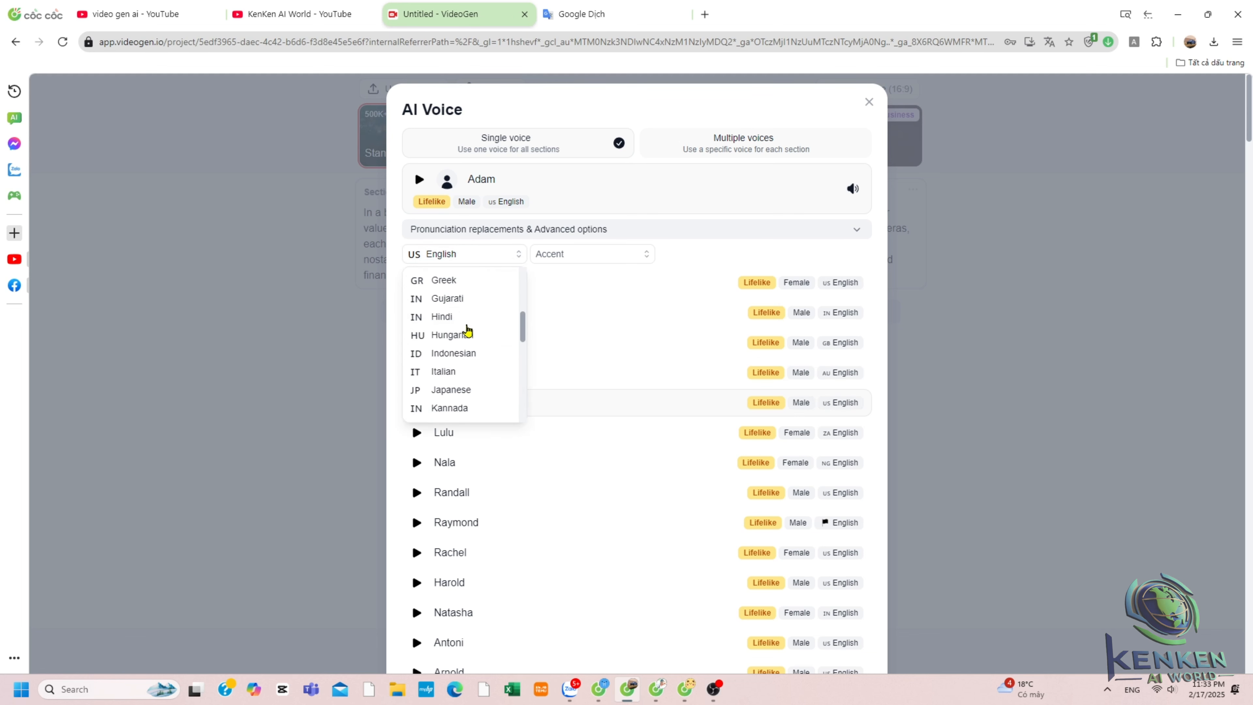
{"action": "left_click", "coordinate": [568, 255]}
{"action": "left_click", "coordinate": [568, 255]}
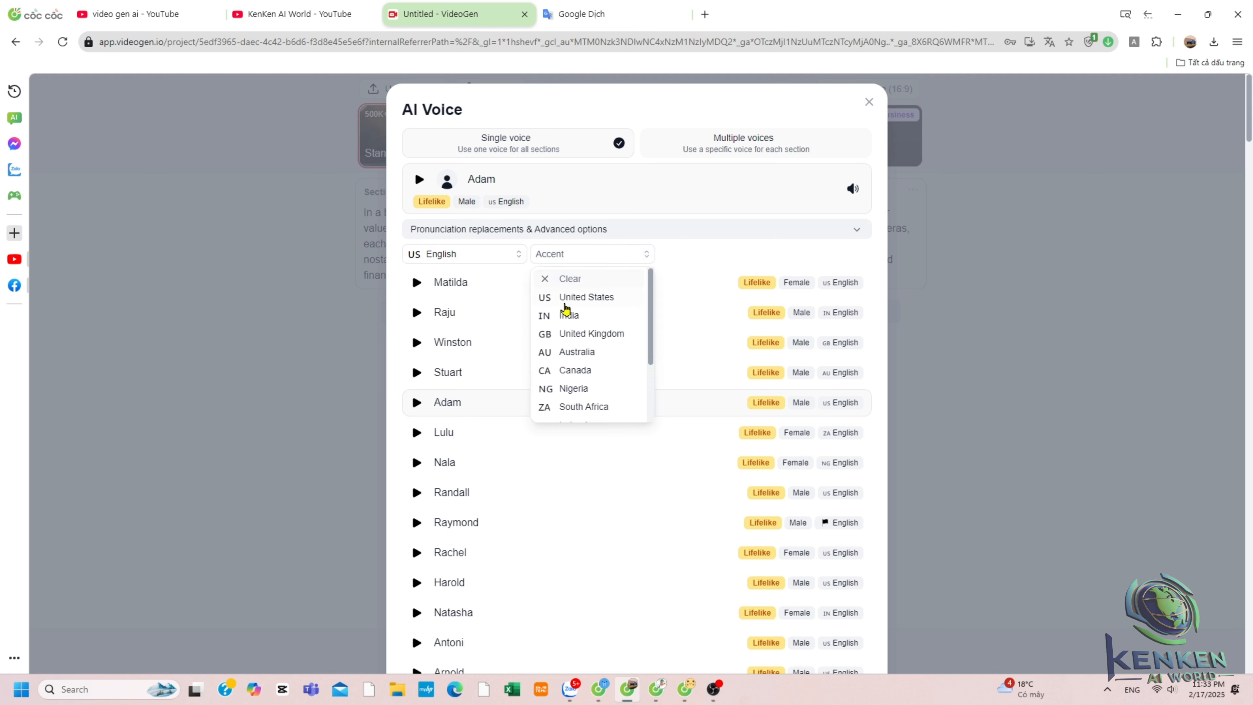
{"action": "scroll", "coordinate": [587, 333], "scroll_direction": "down", "scroll_amount": 2}
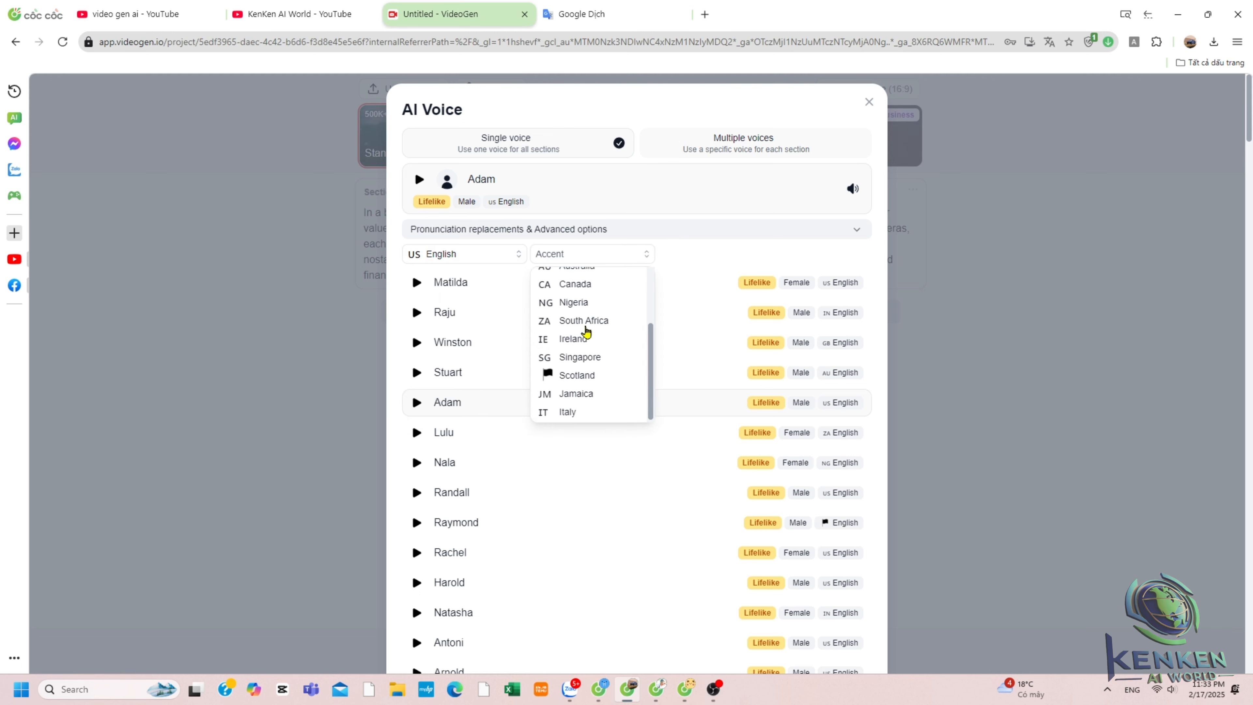
{"action": "scroll", "coordinate": [593, 336], "scroll_direction": "up", "scroll_amount": 2}
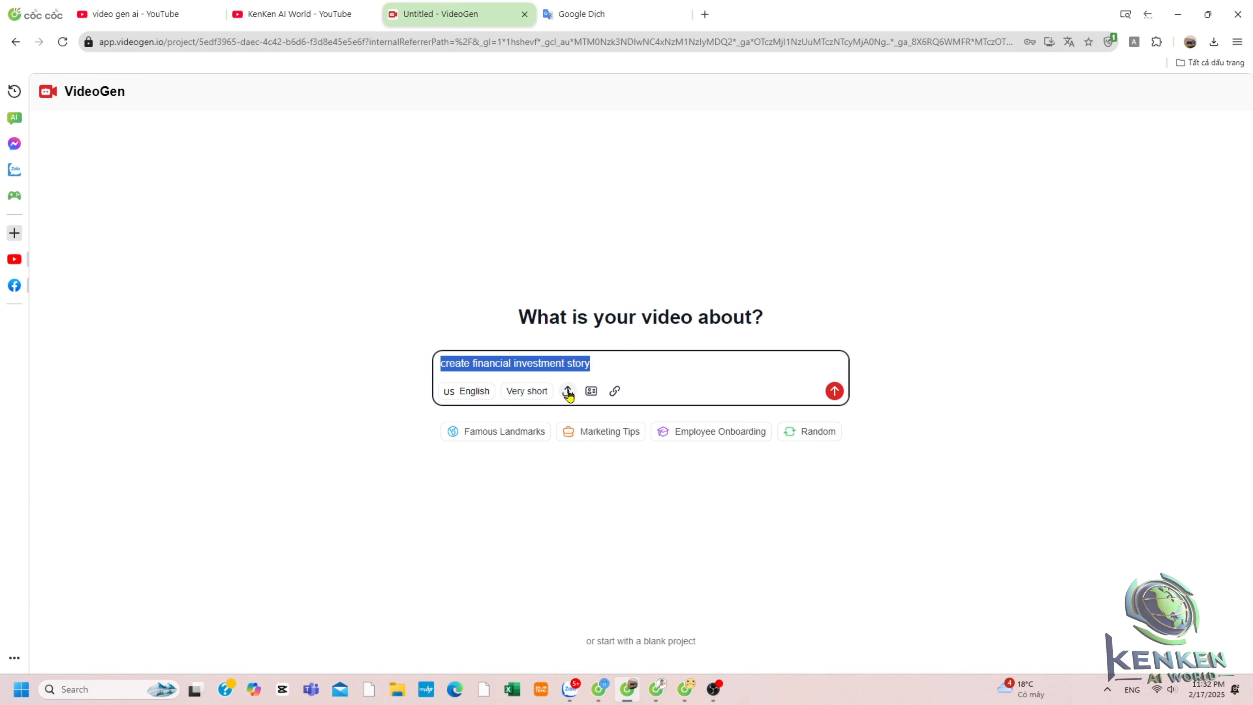
Generate a script from the idea 'create financial investment story' and select the script text.
{"action": "key", "text": "Return"}
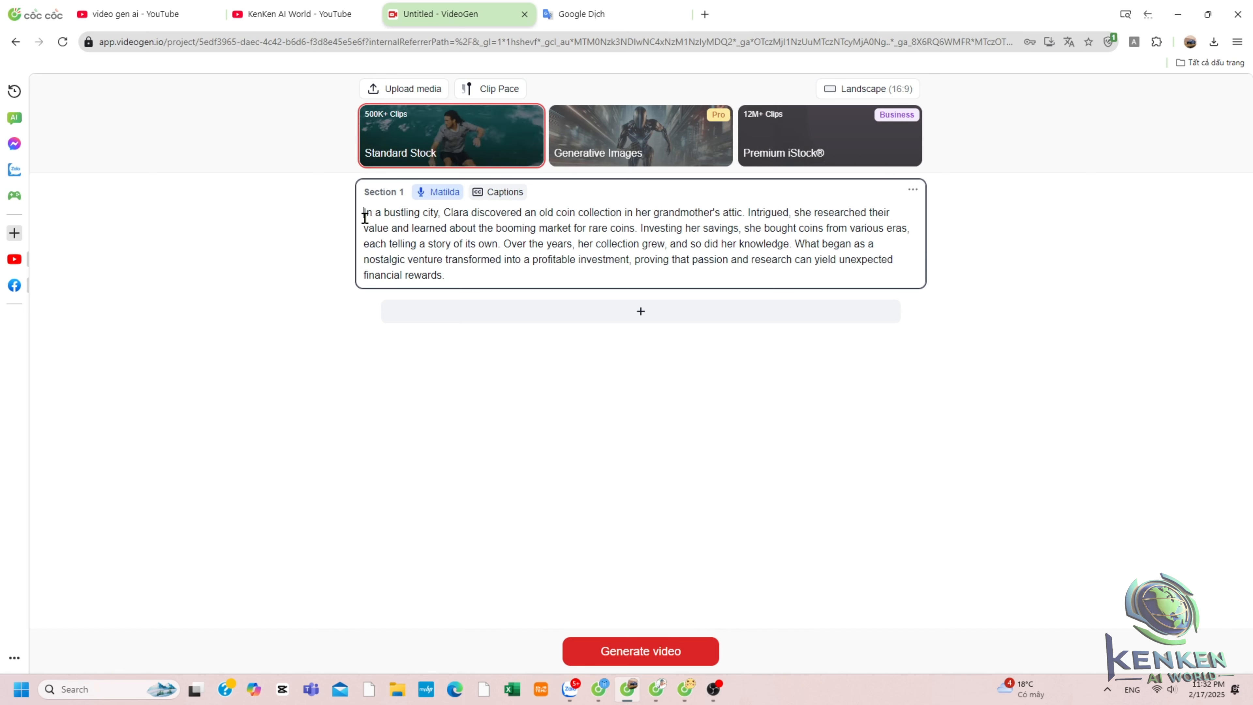
{"action": "left_click_drag", "start_coordinate": [364, 216], "coordinate": [478, 274]}
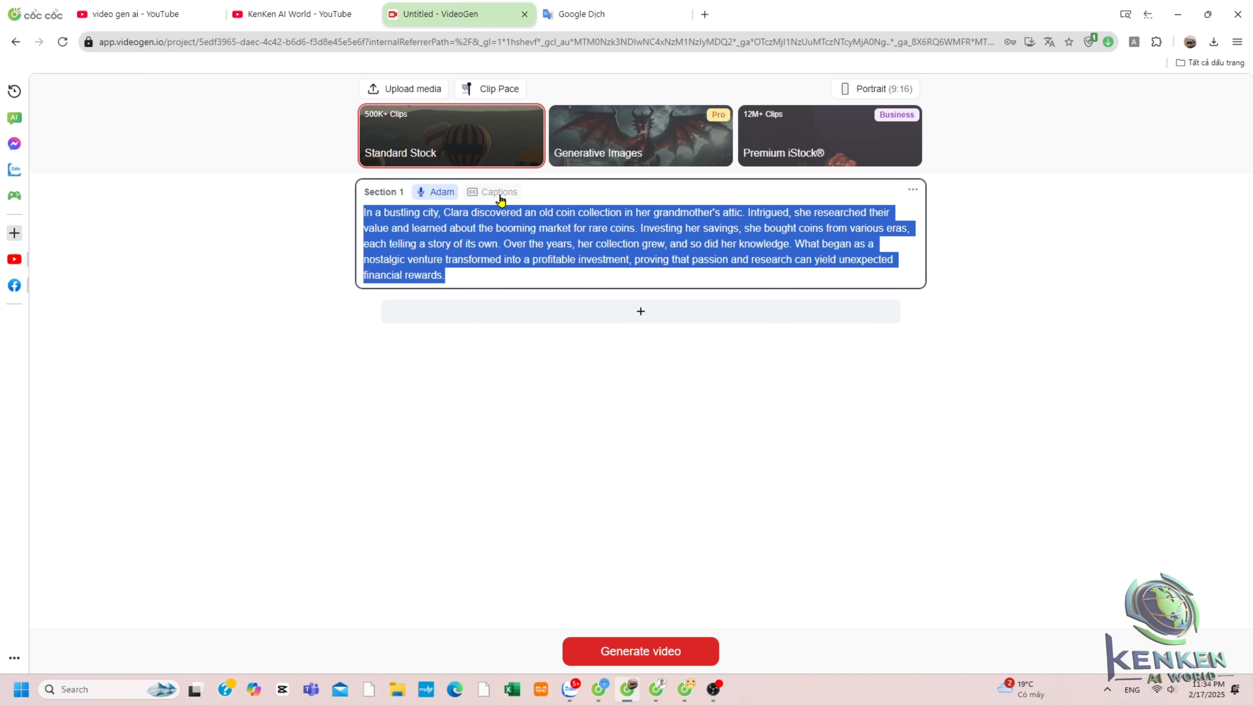
Check the Captions text overlay mode and generate the video from the script.
{"action": "left_click", "coordinate": [493, 192]}
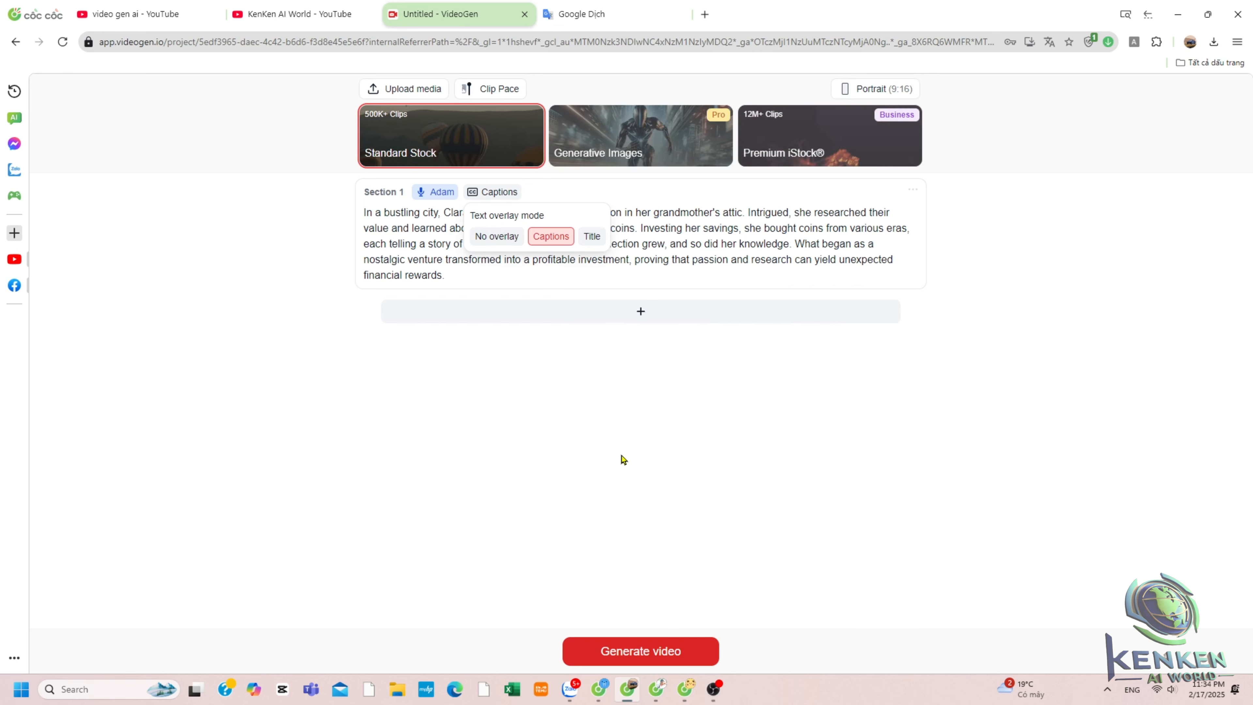
{"action": "left_click", "coordinate": [668, 648]}
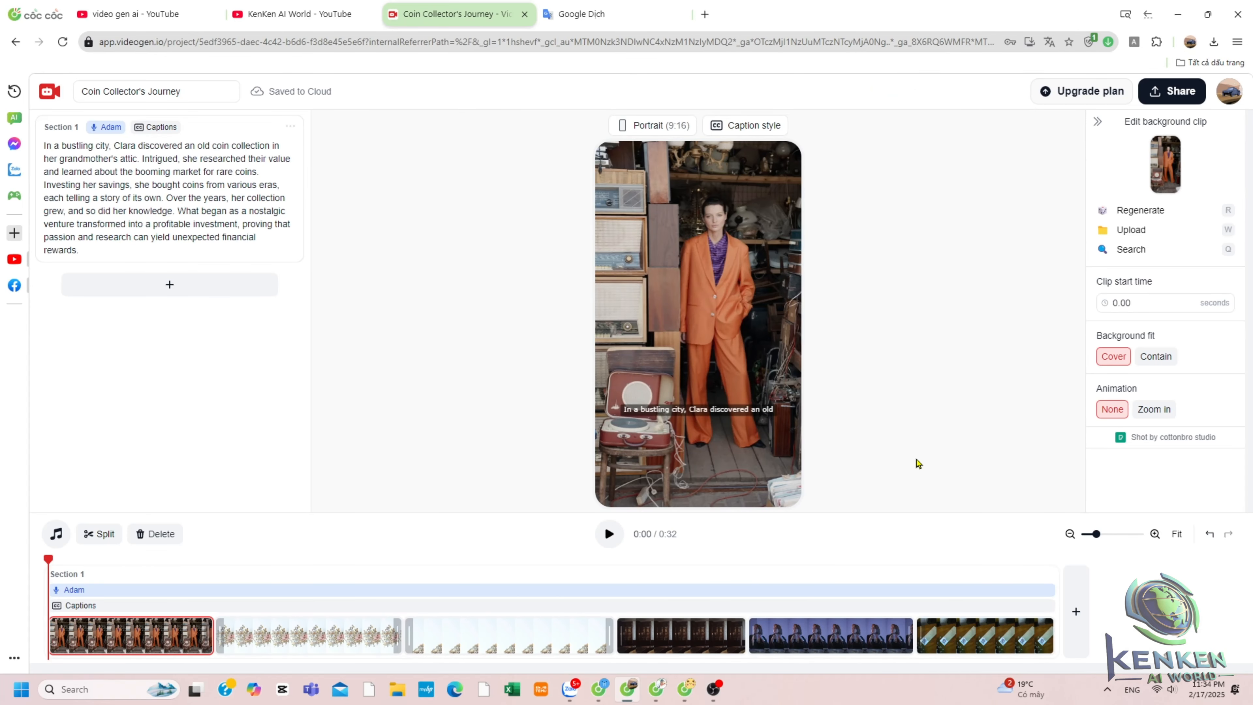
Select the section script in the editor and review its text overlay mode options.
{"action": "left_click", "coordinate": [43, 154]}
{"action": "left_click_drag", "start_coordinate": [43, 153], "coordinate": [211, 253]}
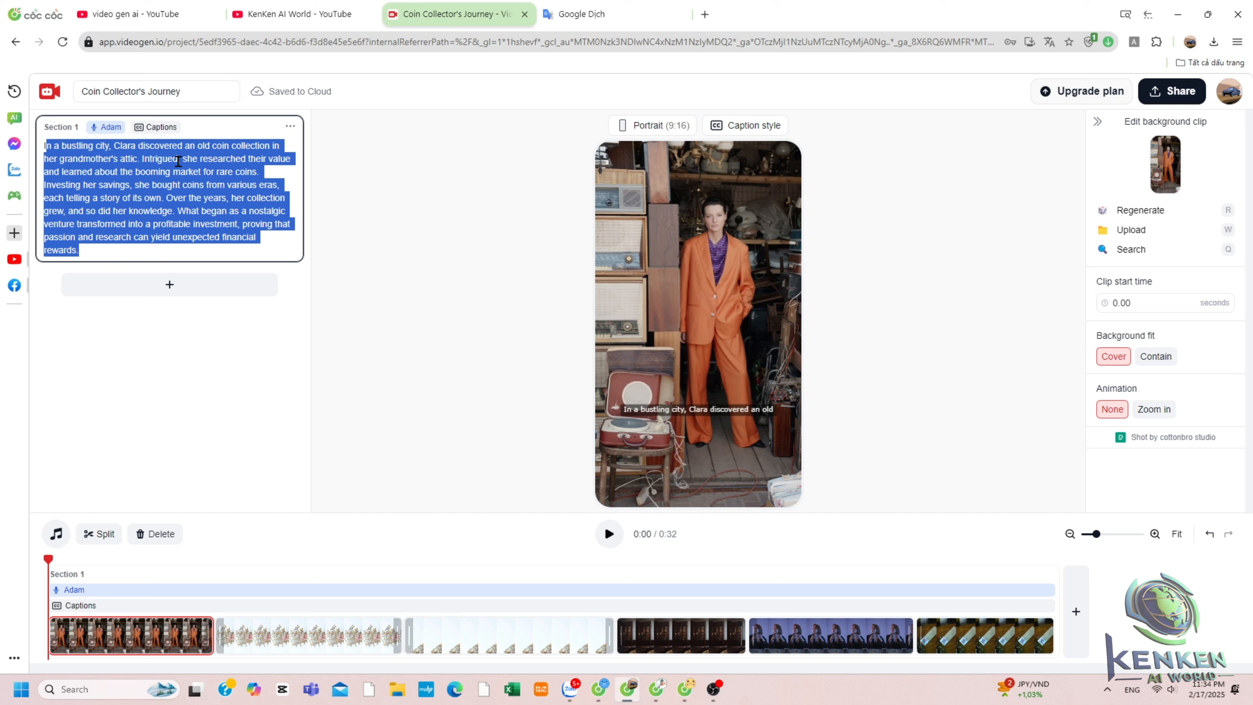
{"action": "left_click", "coordinate": [163, 129]}
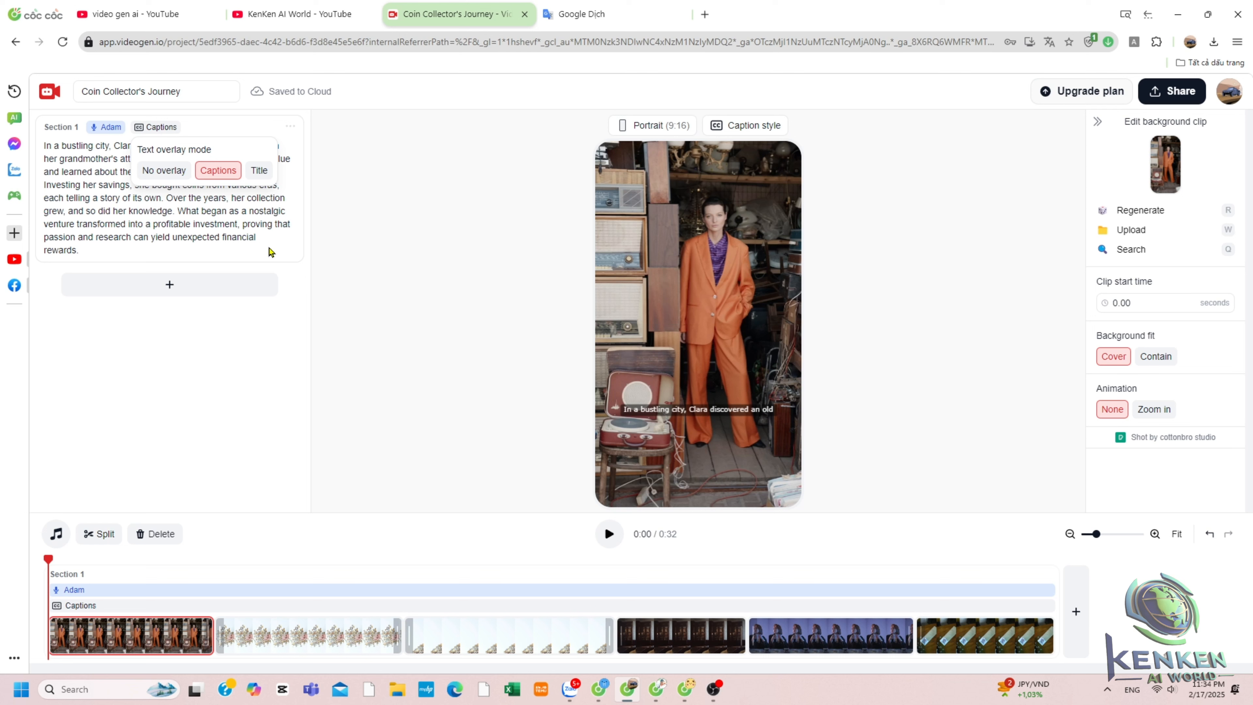
{"action": "left_click", "coordinate": [130, 478]}
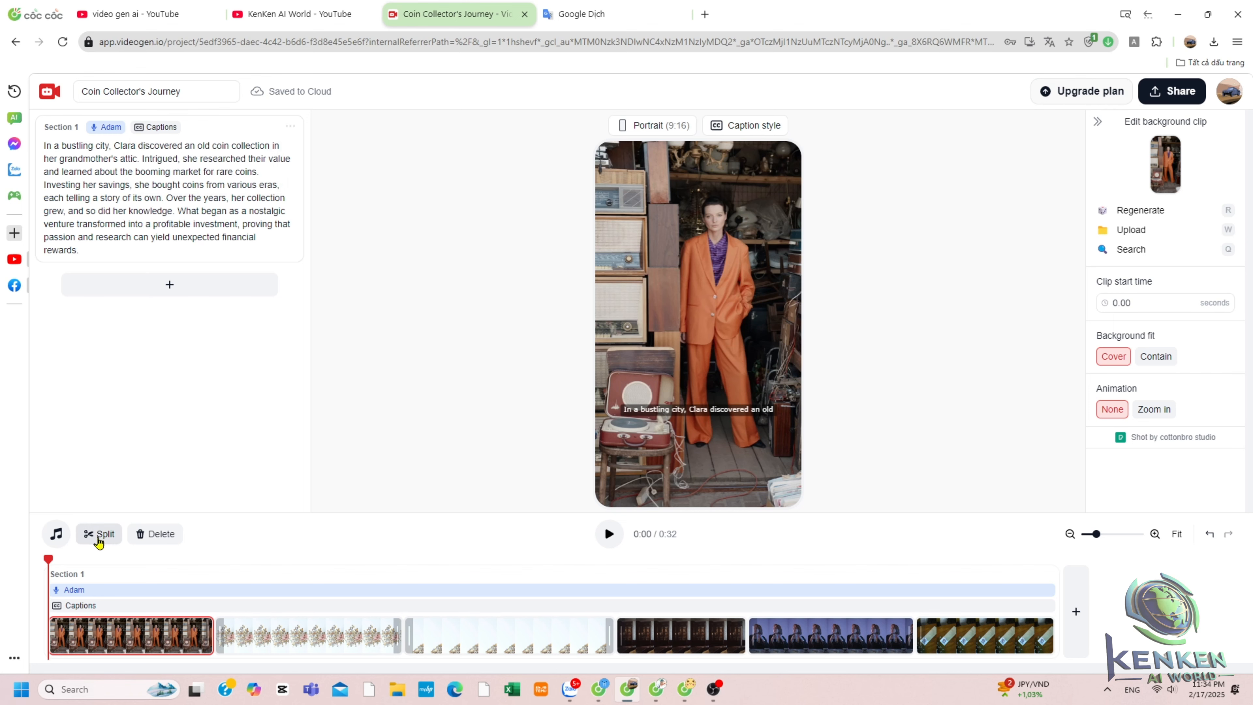
Open the music library, preview Happy tracks, and set Chill Pop Beat from Beats as background music.
{"action": "left_click", "coordinate": [55, 538]}
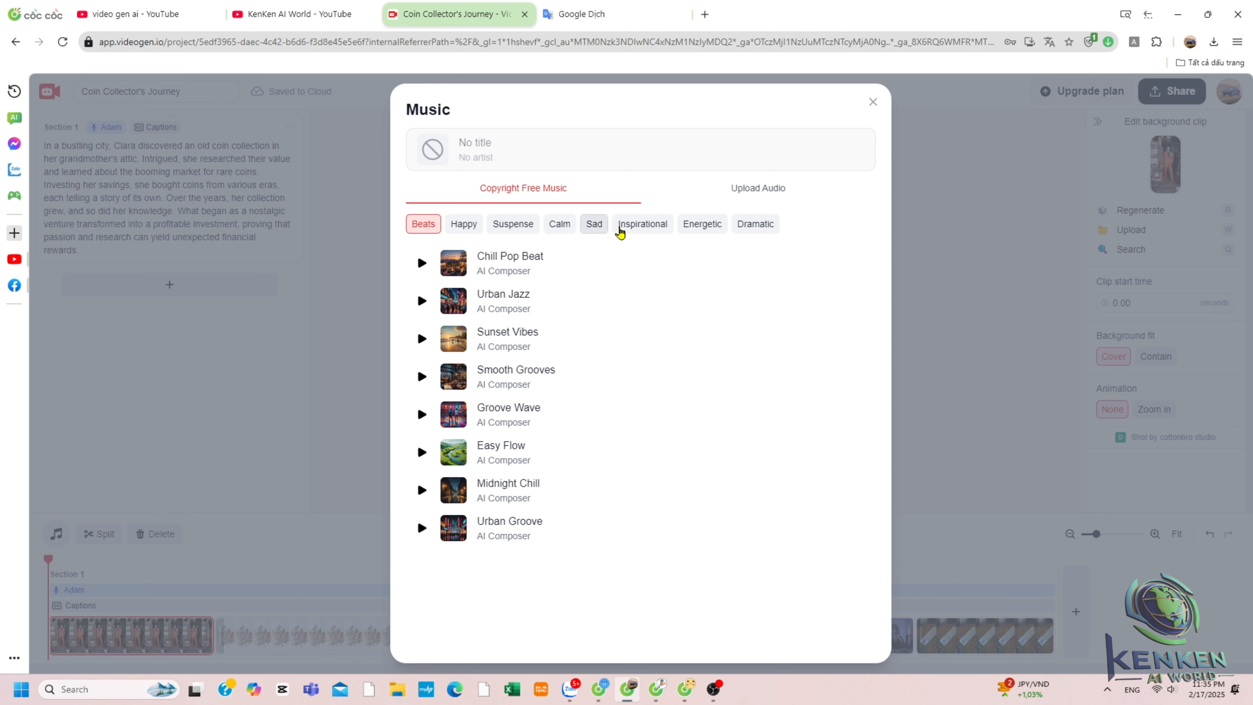
{"action": "left_click", "coordinate": [462, 224]}
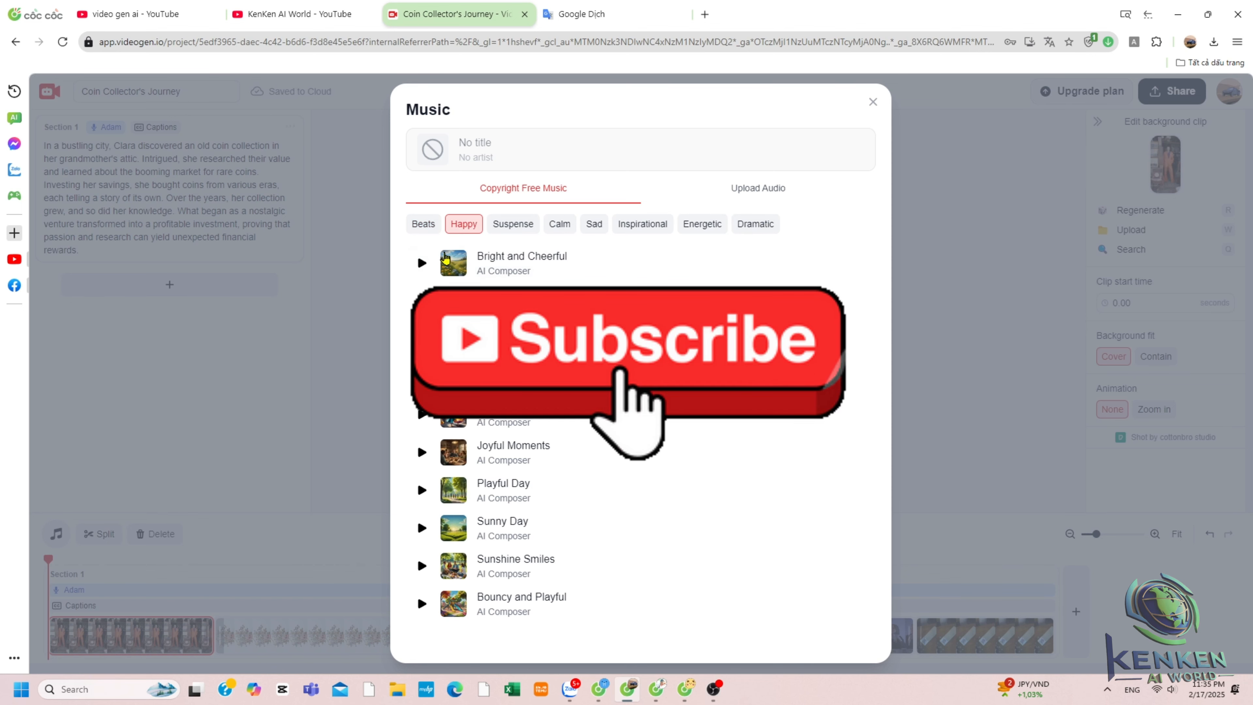
{"action": "left_click", "coordinate": [446, 258]}
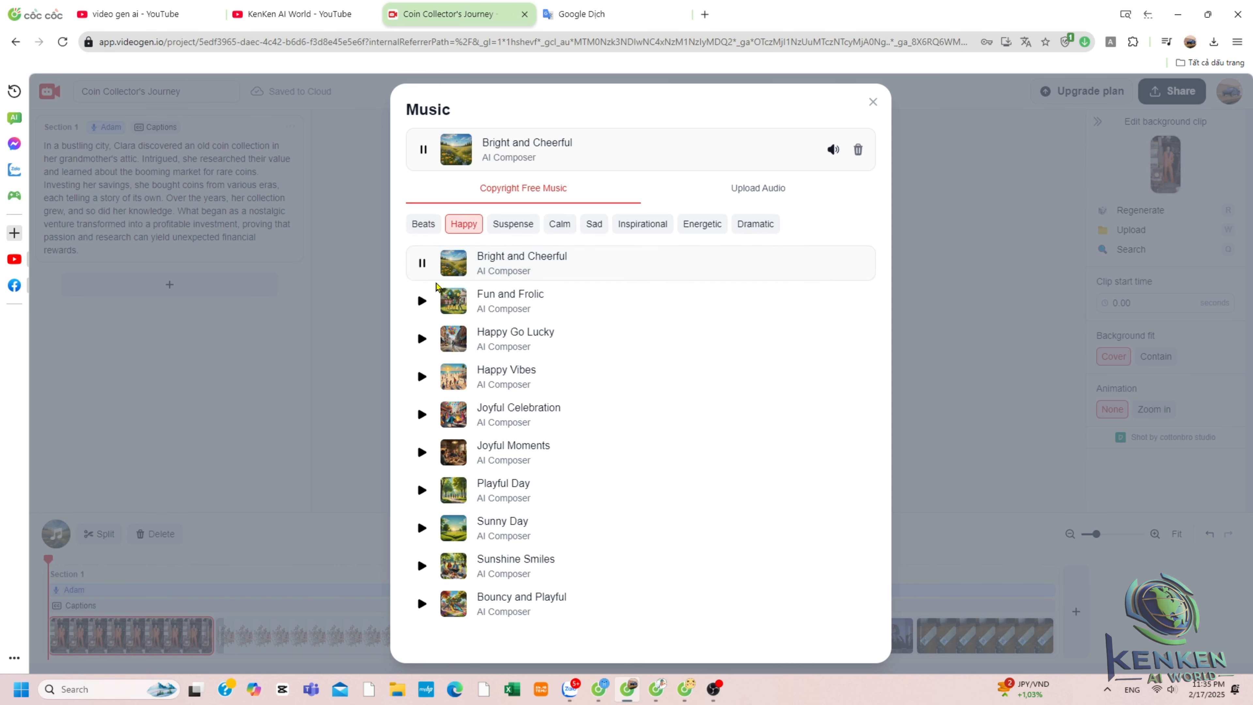
{"action": "left_click", "coordinate": [422, 300]}
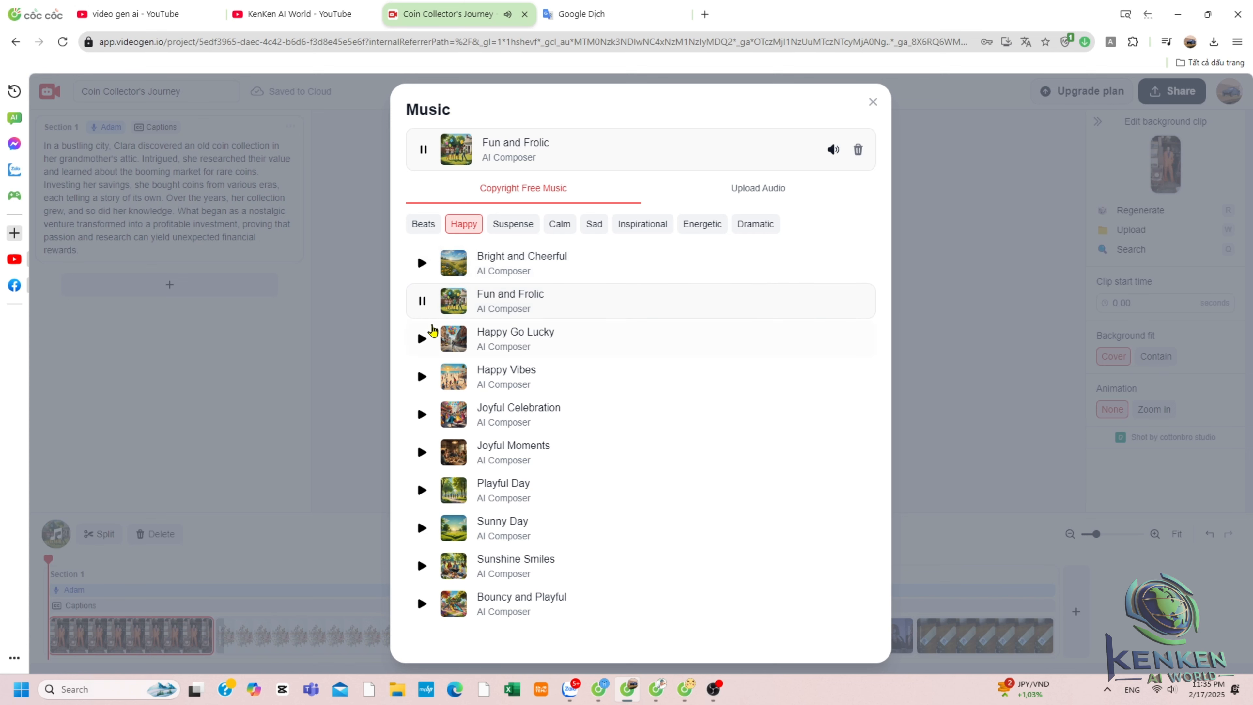
{"action": "left_click", "coordinate": [424, 337]}
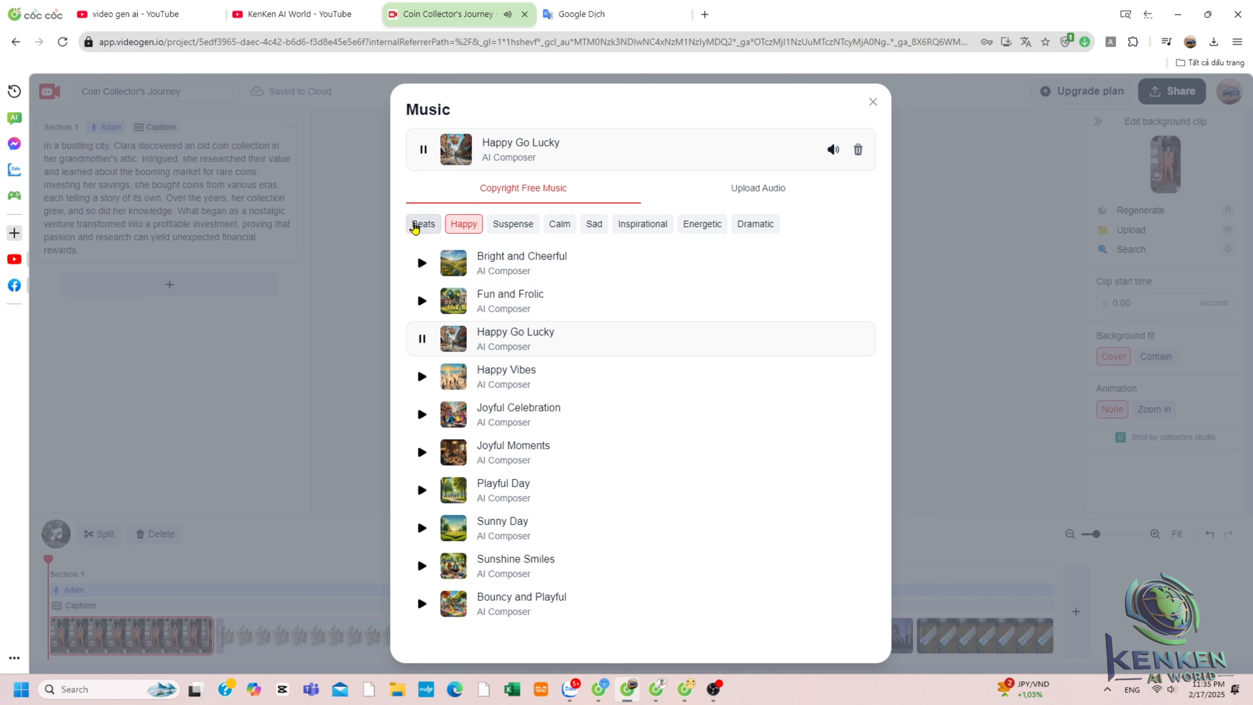
{"action": "left_click", "coordinate": [414, 227]}
{"action": "left_click", "coordinate": [421, 261]}
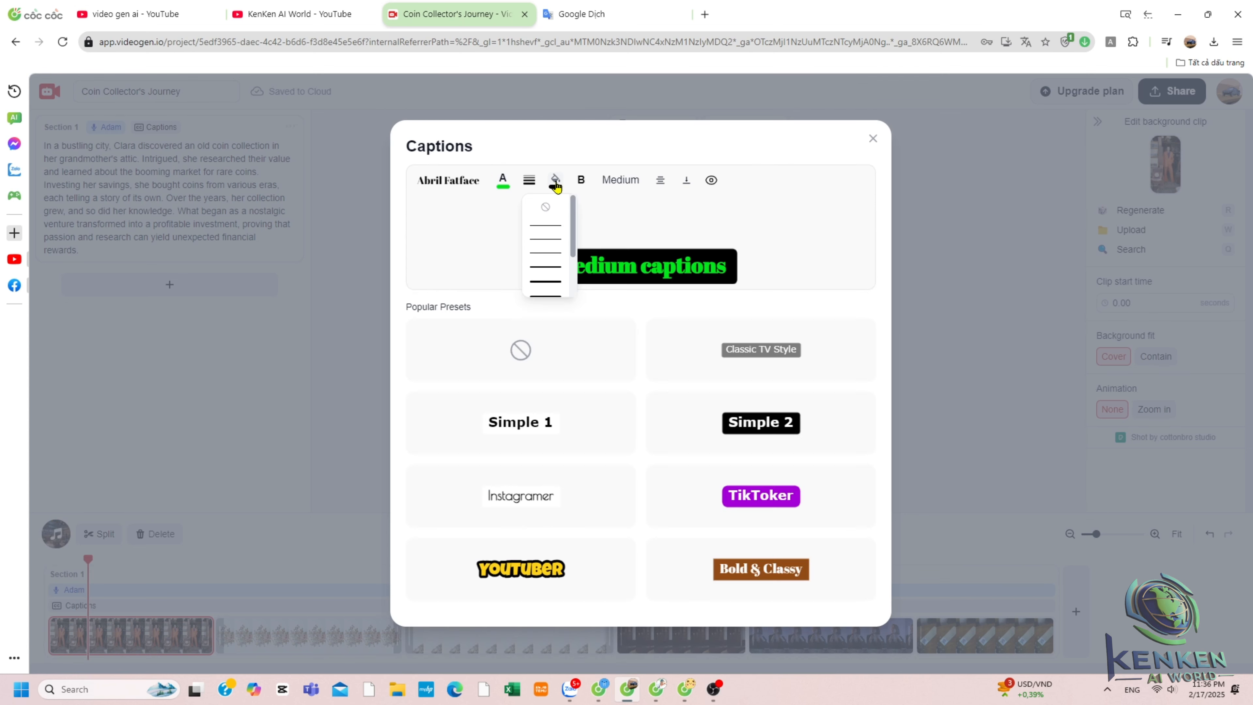
Browse the caption style options for background colour, bold, text size and alignment.
{"action": "left_click", "coordinate": [555, 183]}
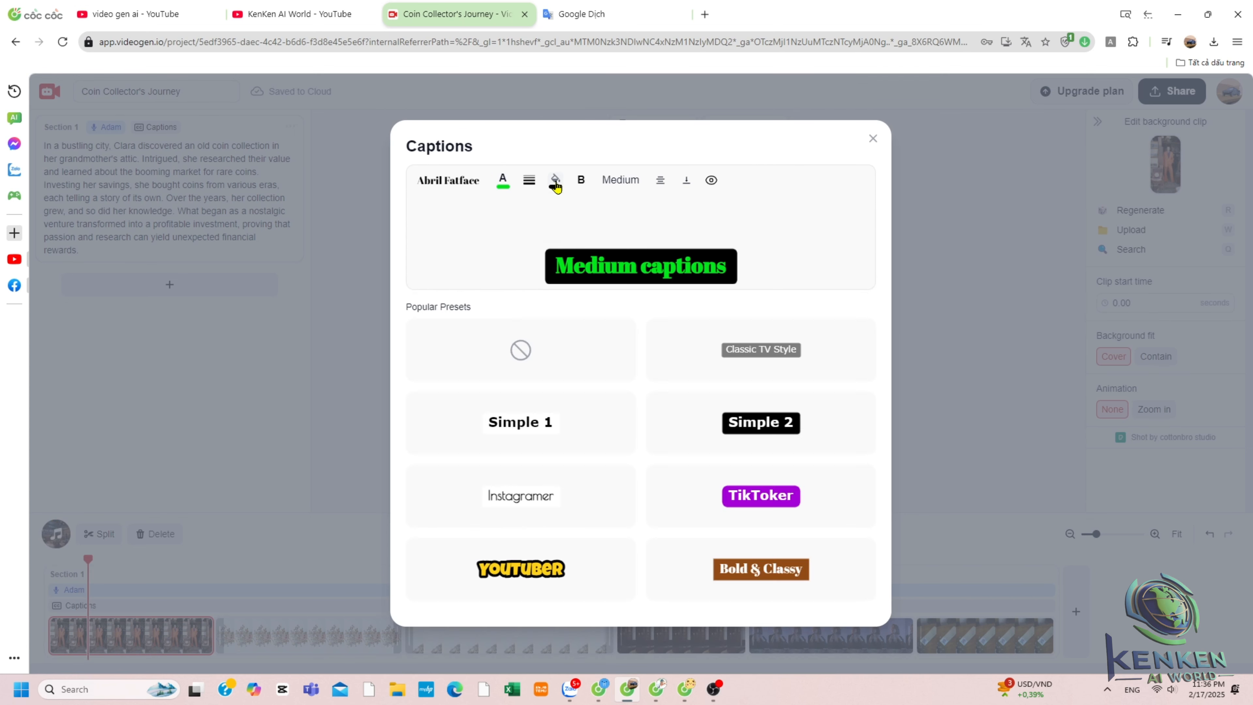
{"action": "left_click", "coordinate": [555, 183]}
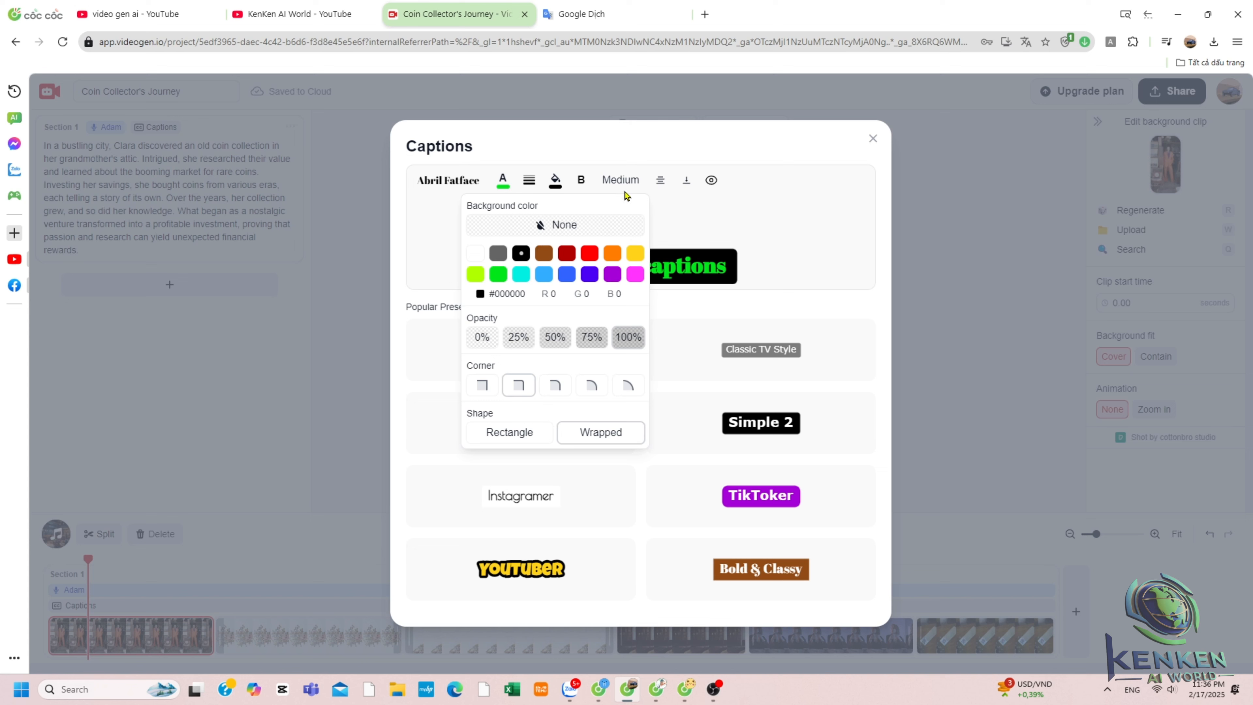
{"action": "left_click", "coordinate": [581, 182]}
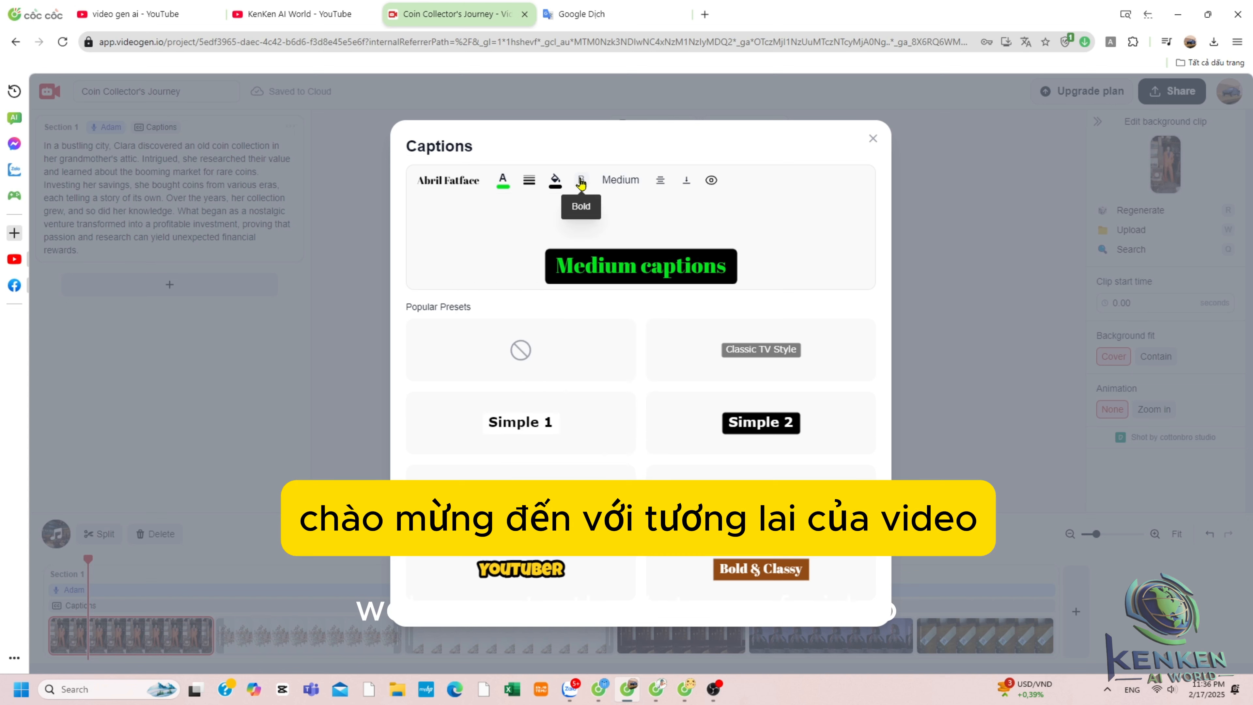
{"action": "left_click", "coordinate": [617, 182]}
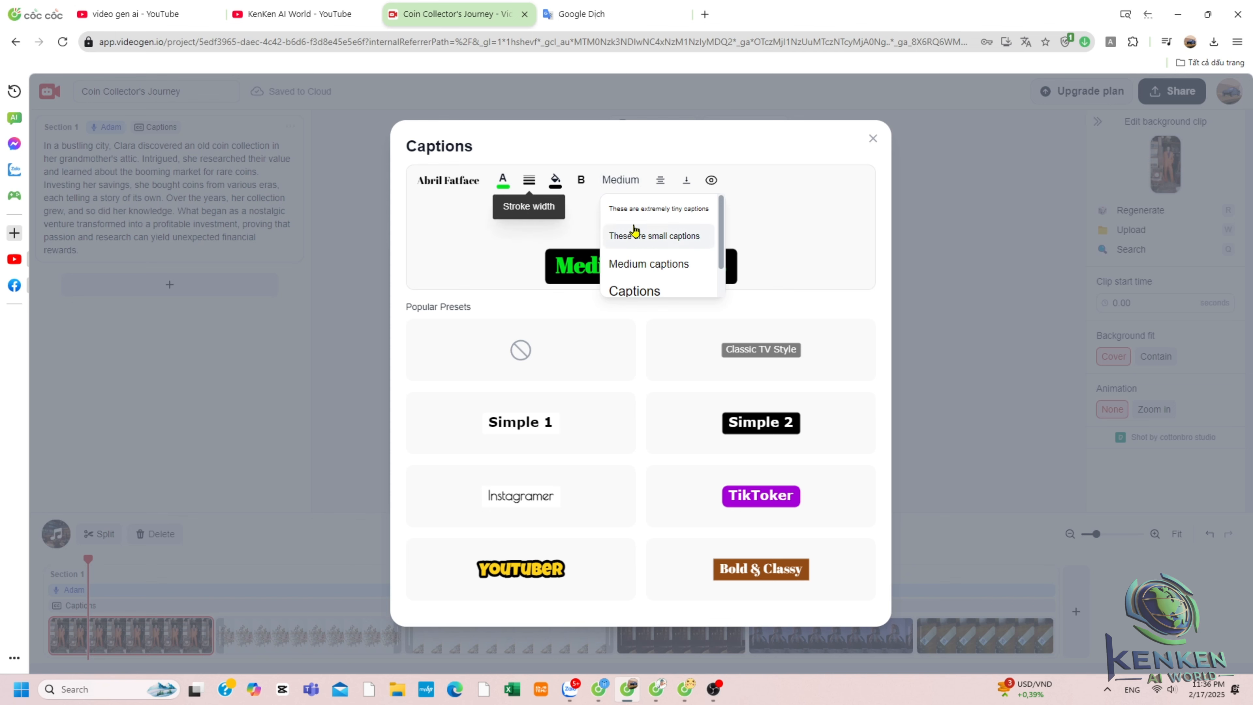
{"action": "scroll", "coordinate": [651, 271], "scroll_direction": "down", "scroll_amount": 1}
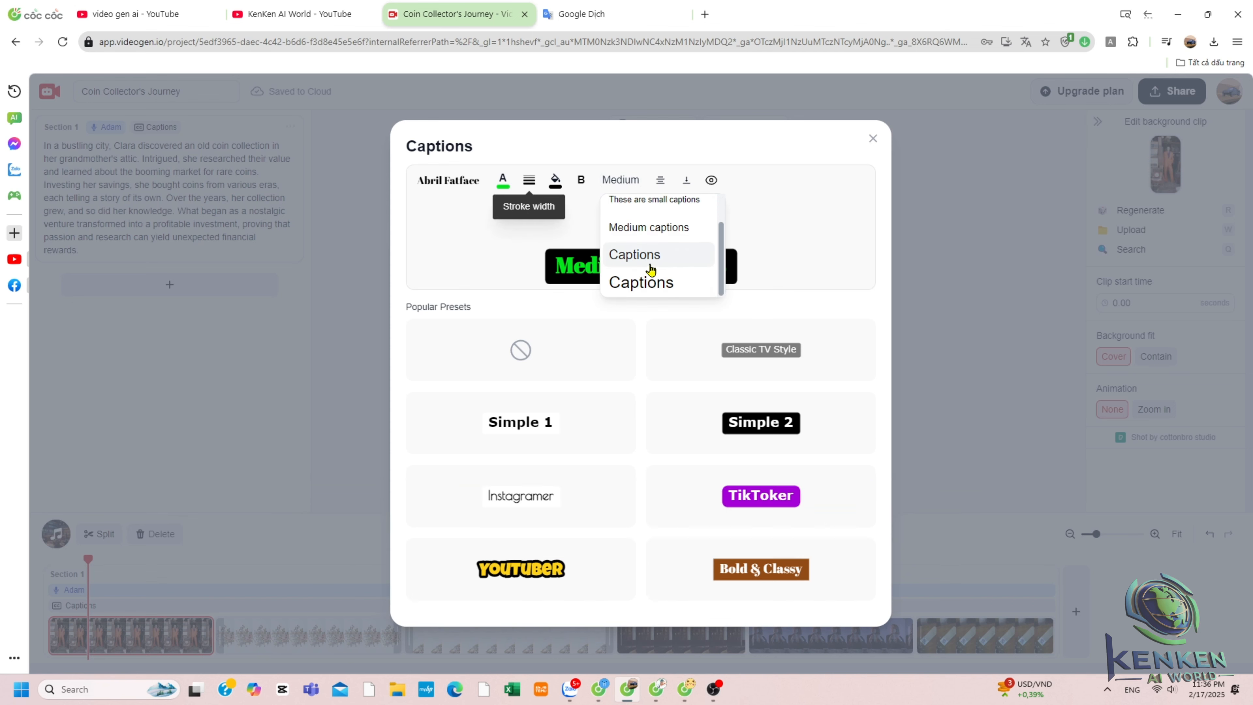
{"action": "scroll", "coordinate": [641, 207], "scroll_direction": "up", "scroll_amount": 1}
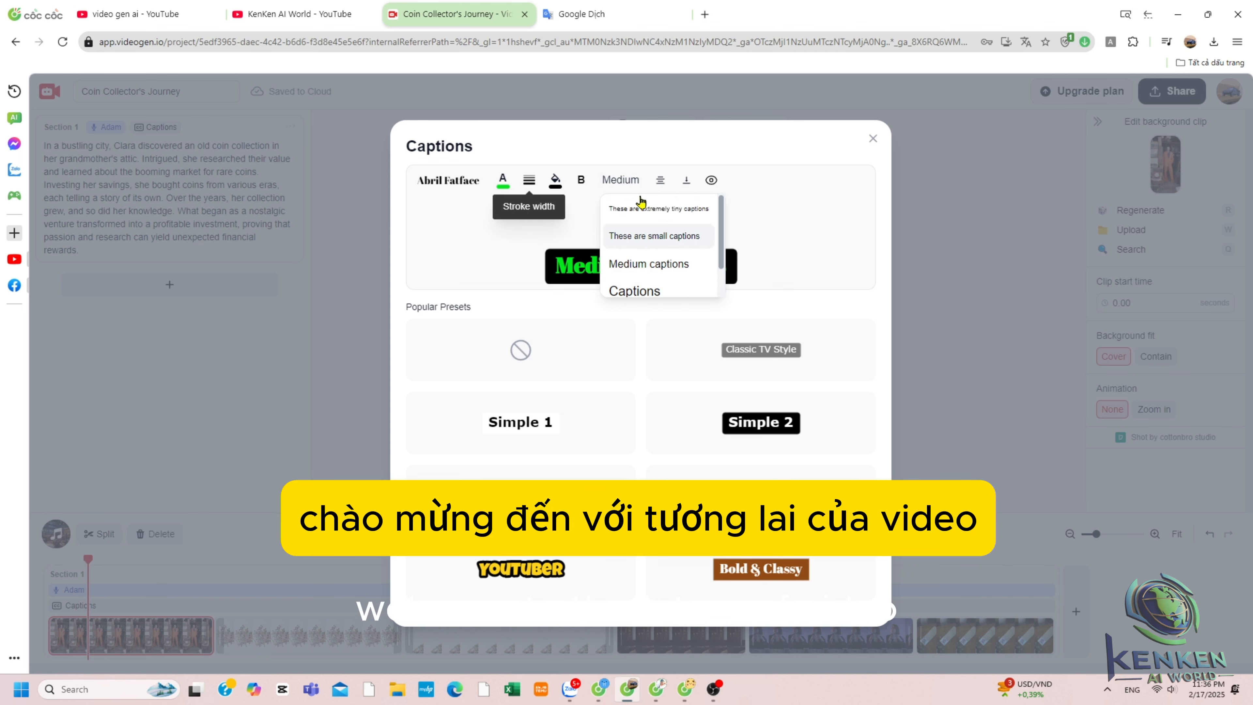
{"action": "left_click", "coordinate": [661, 184]}
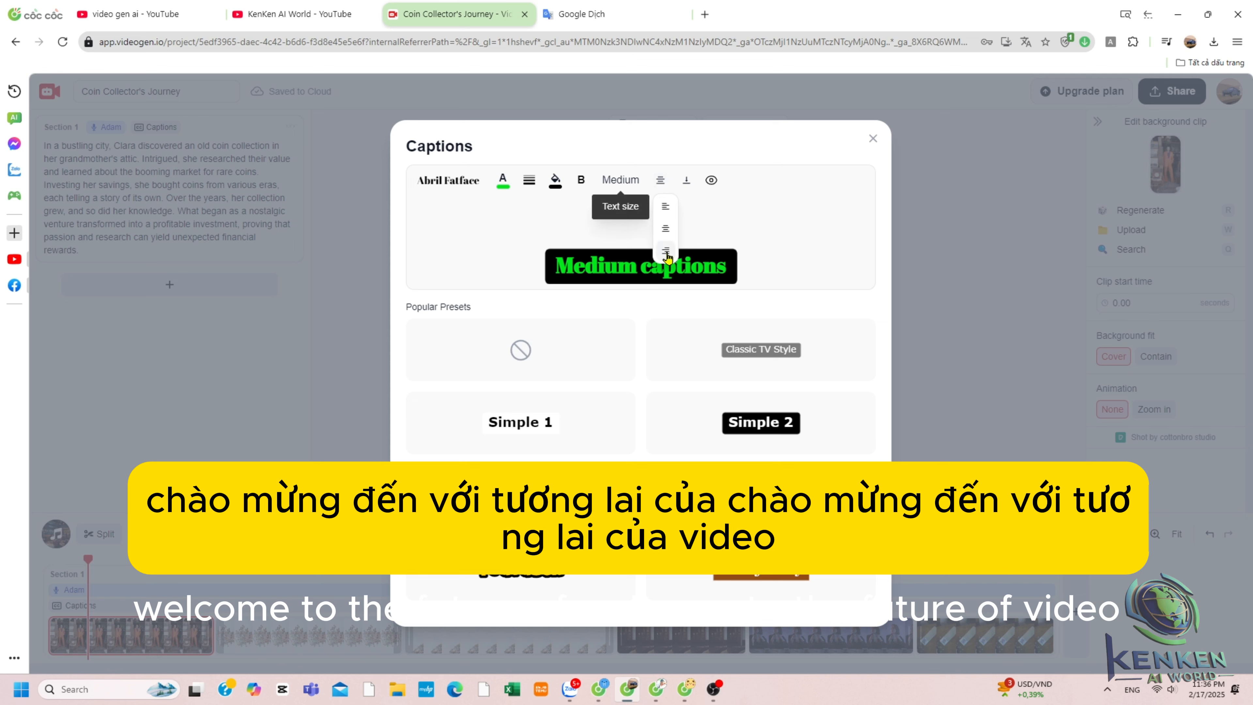
{"action": "left_click", "coordinate": [689, 185]}
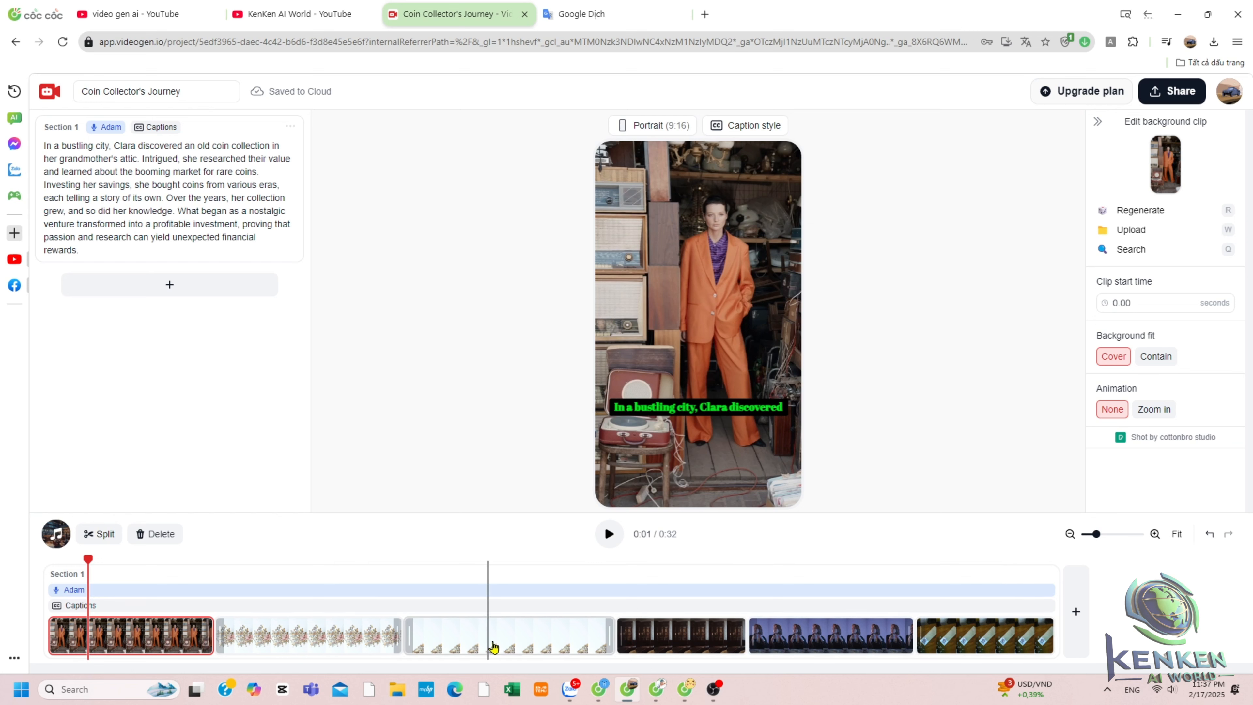
Move the coin-pile clip to the start of the timeline.
{"action": "left_click_drag", "start_coordinate": [357, 651], "coordinate": [173, 661]}
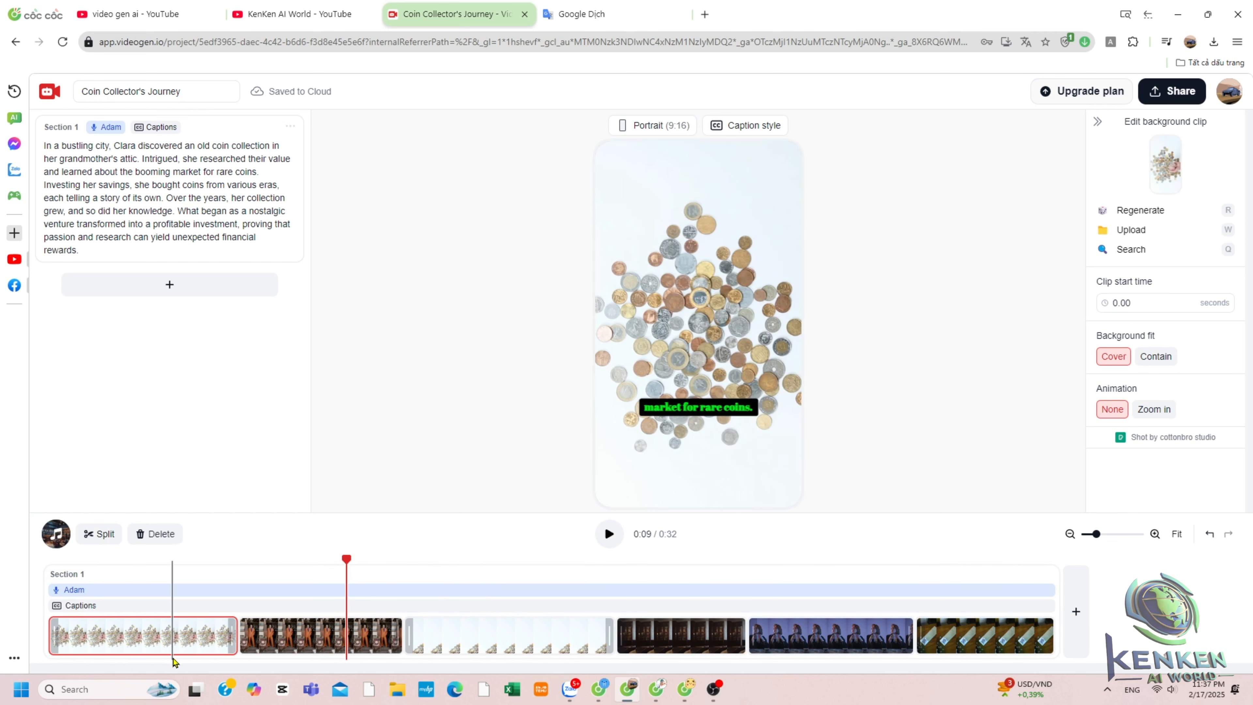
Play back the video, dismiss the upgrade offer, and open the export options at 1080p before closing them.
{"action": "left_click", "coordinate": [609, 535]}
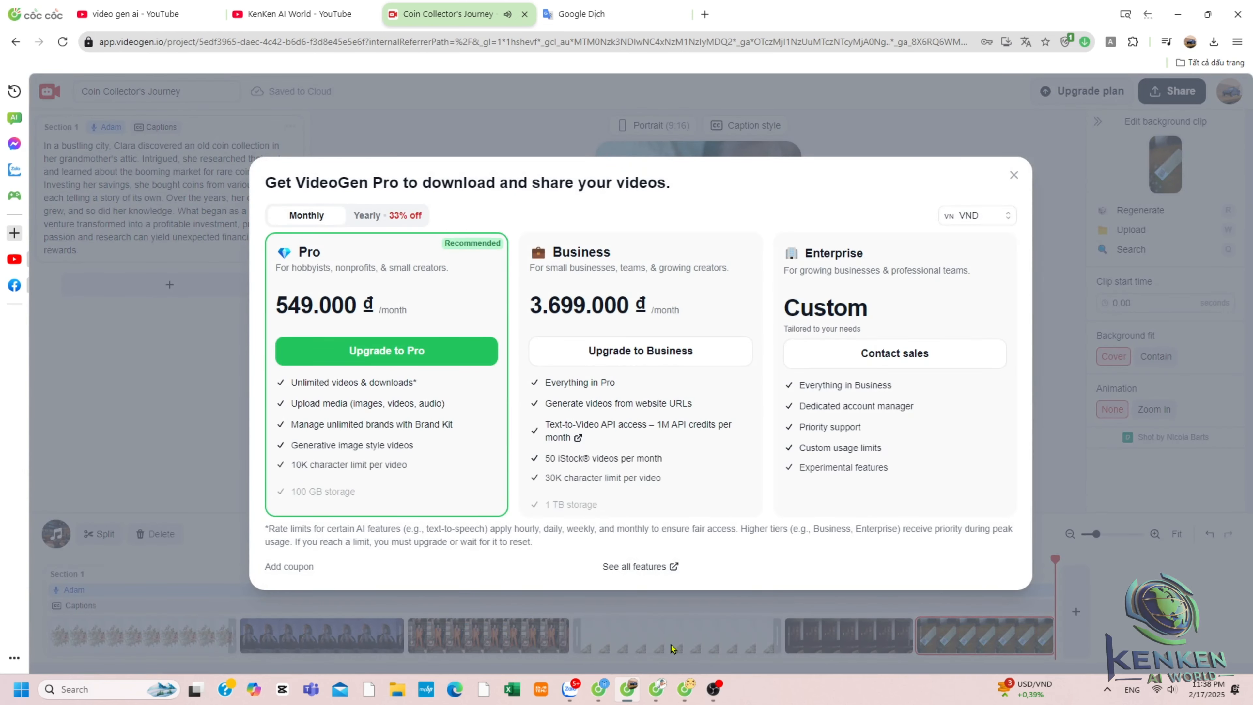
{"action": "left_click", "coordinate": [1015, 176]}
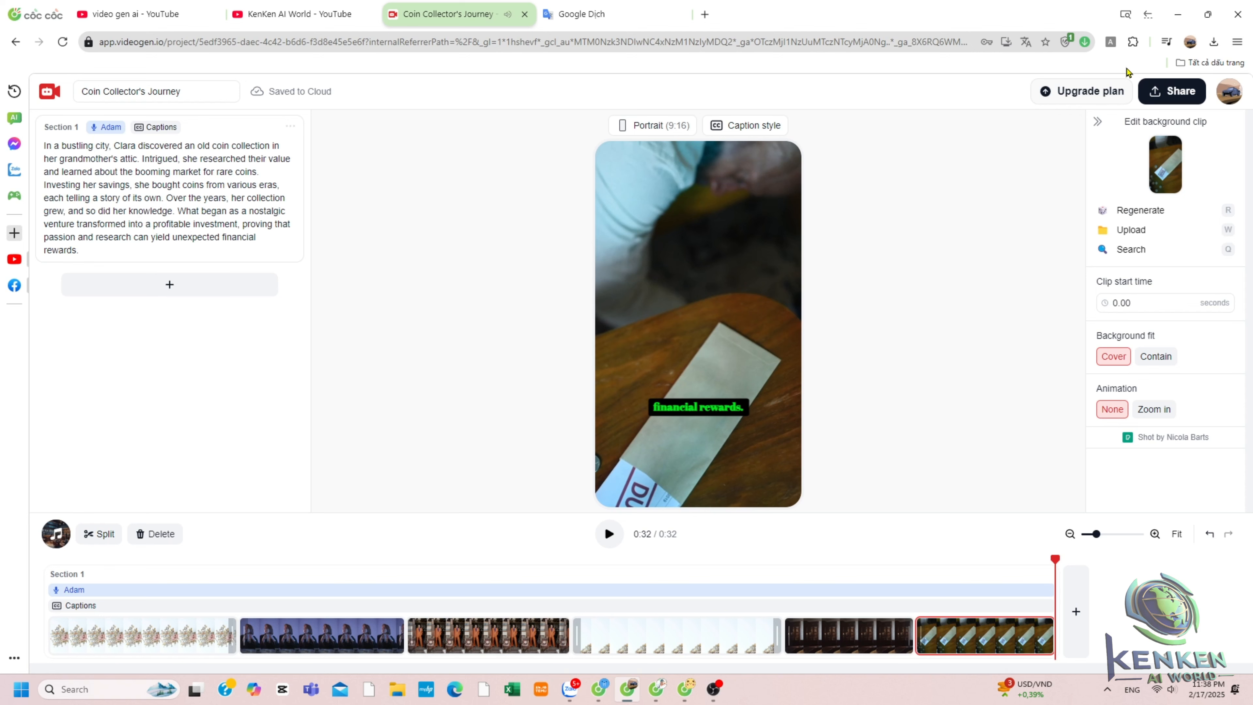
{"action": "left_click", "coordinate": [1181, 93]}
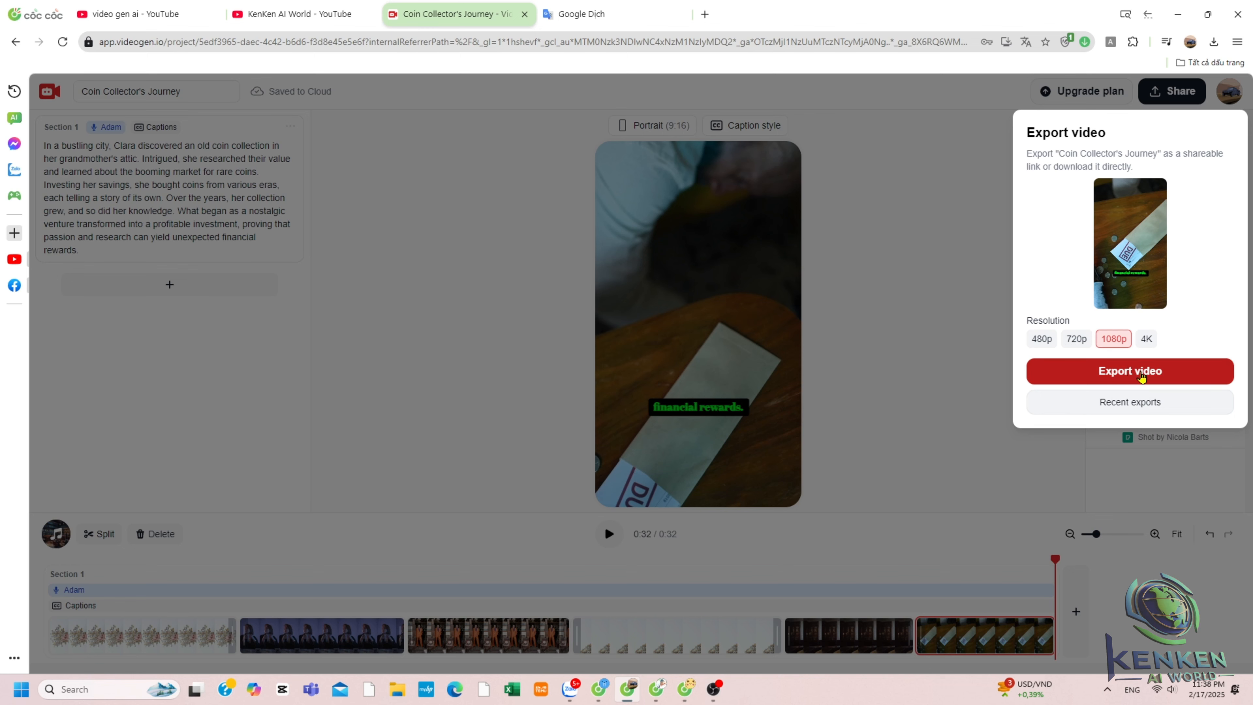
{"action": "left_click", "coordinate": [986, 103]}
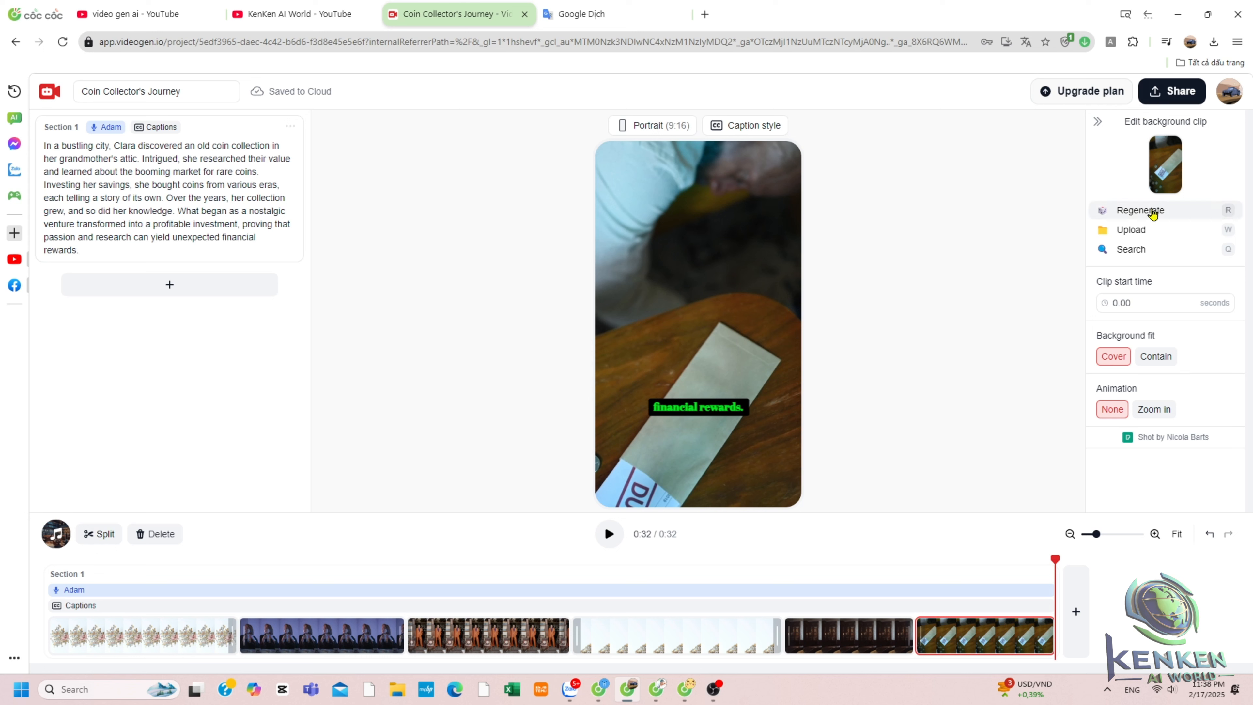
Regenerate the background clip of the last scene twice.
{"action": "left_click", "coordinate": [1099, 122]}
{"action": "left_click", "coordinate": [1241, 122]}
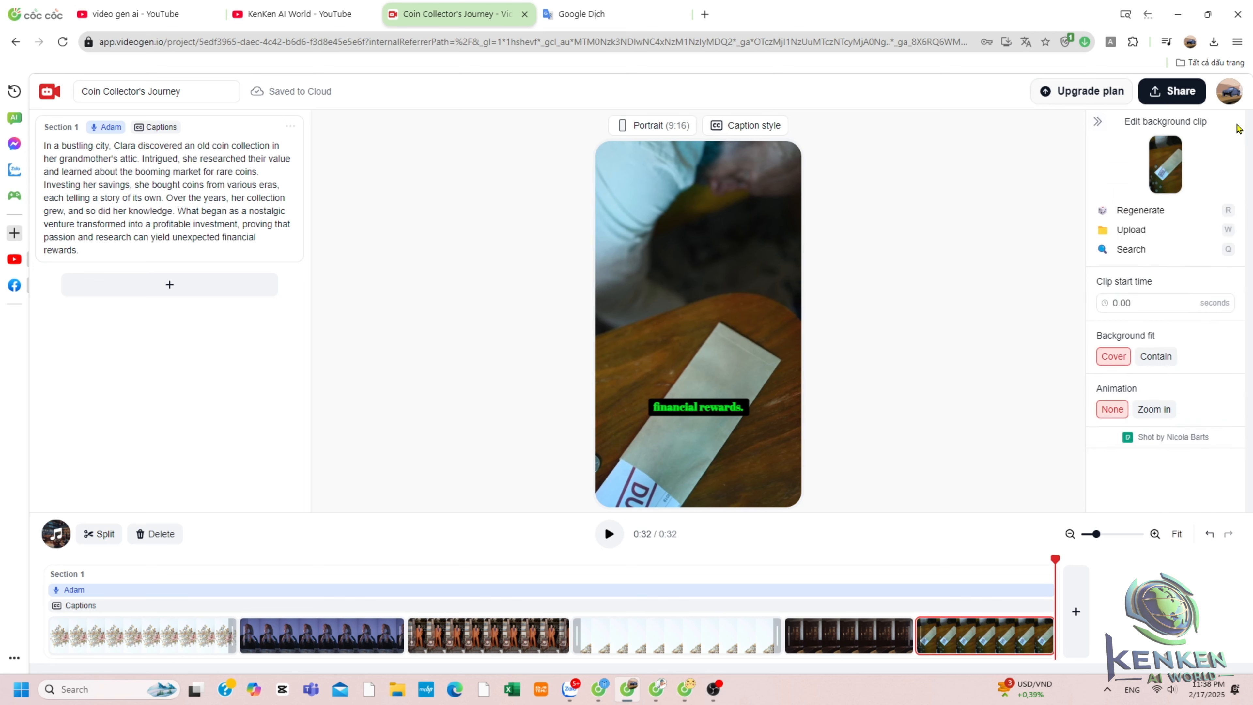
{"action": "left_click", "coordinate": [1140, 210]}
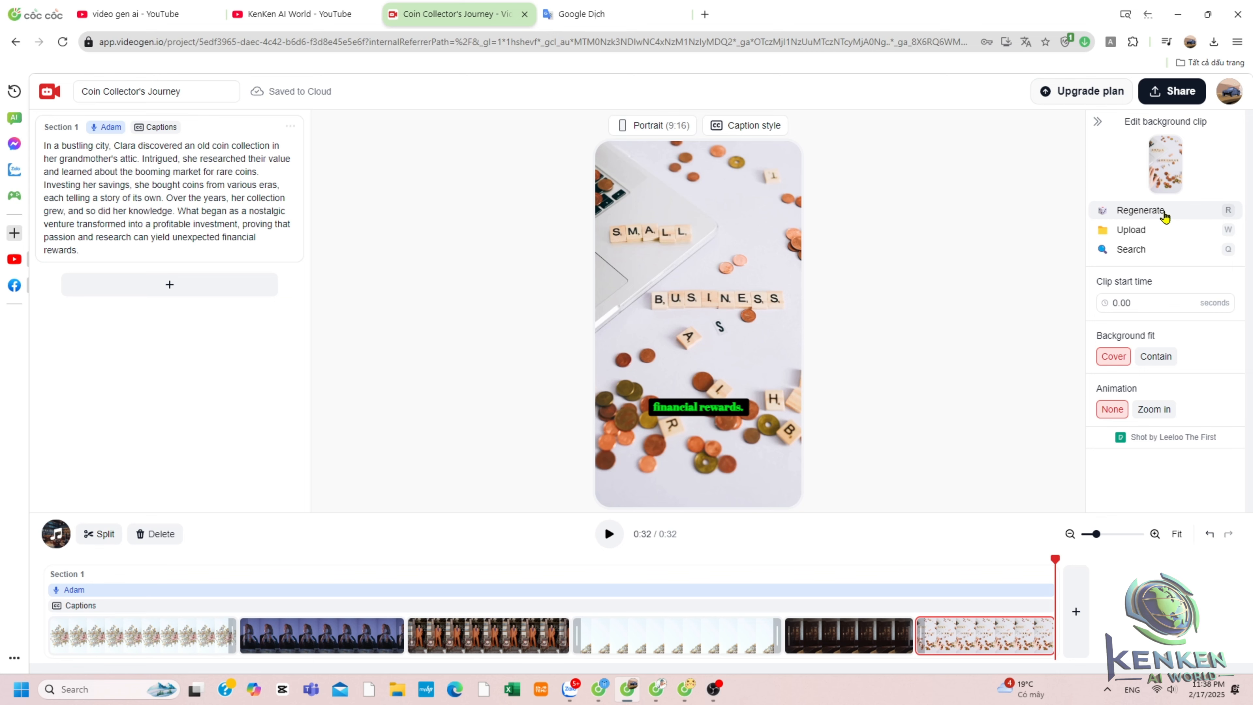
{"action": "left_click", "coordinate": [1165, 212]}
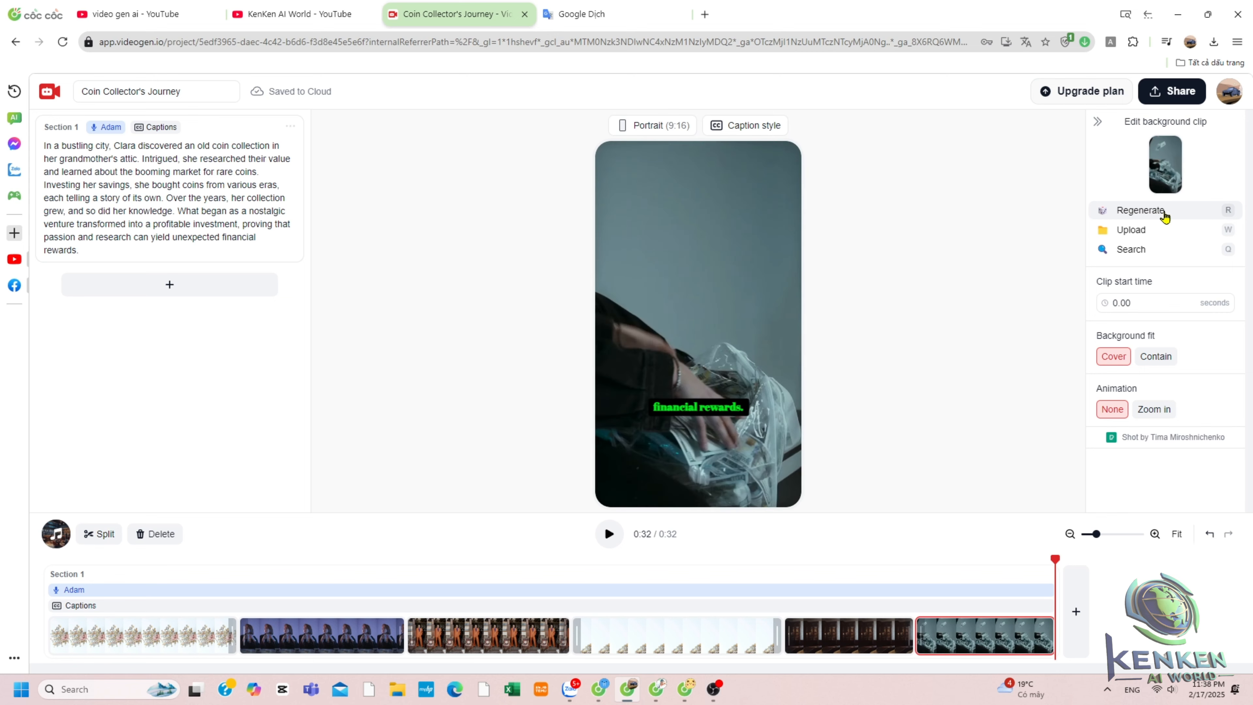